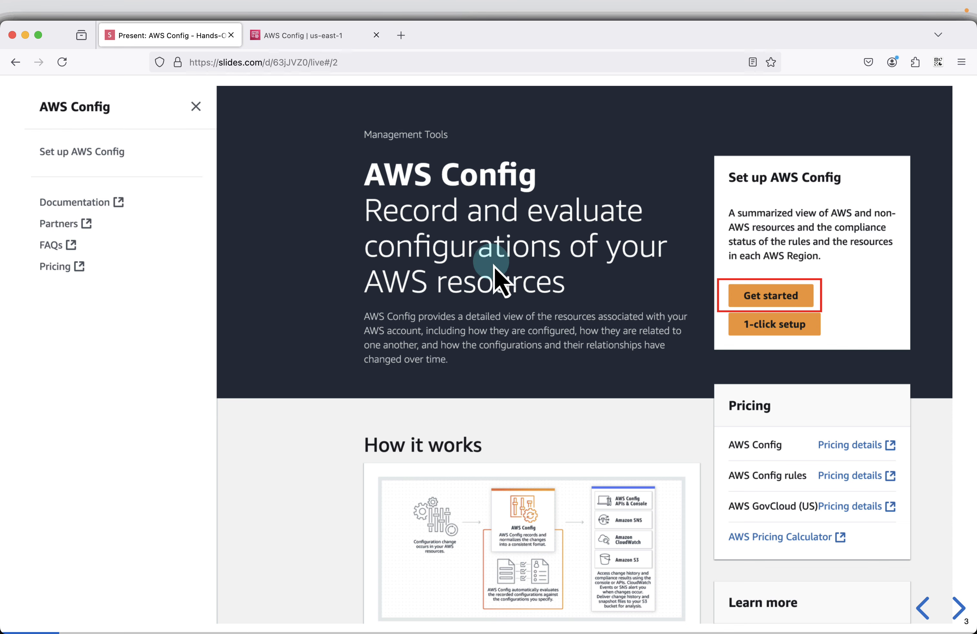
Step: Start the guided AWS Config setup in the AWS console, keeping globally recorded IAM resource types excluded from recording
{"action": "left_click", "coordinate": [329, 36]}
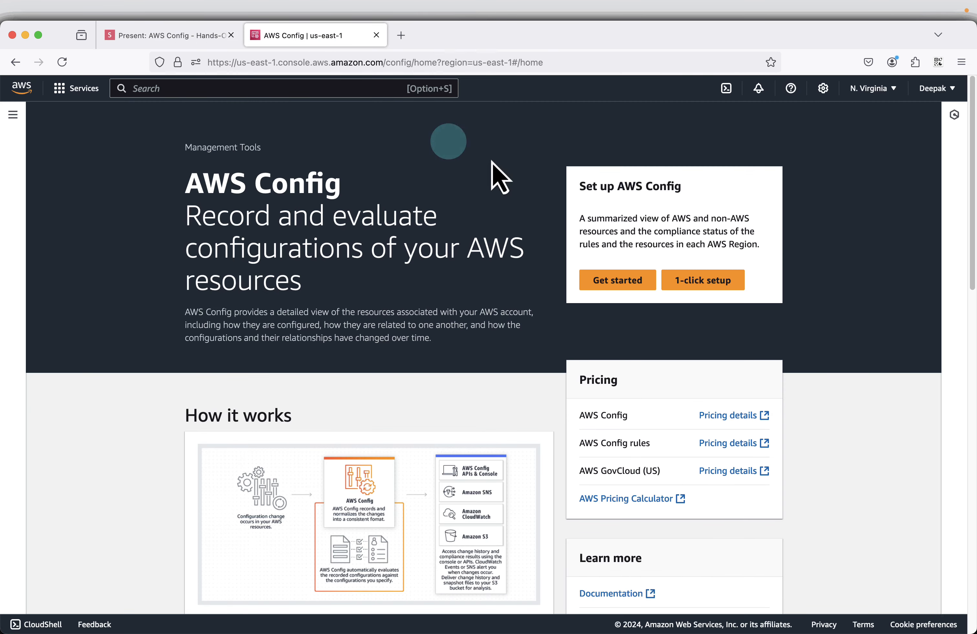
{"action": "left_click", "coordinate": [613, 280]}
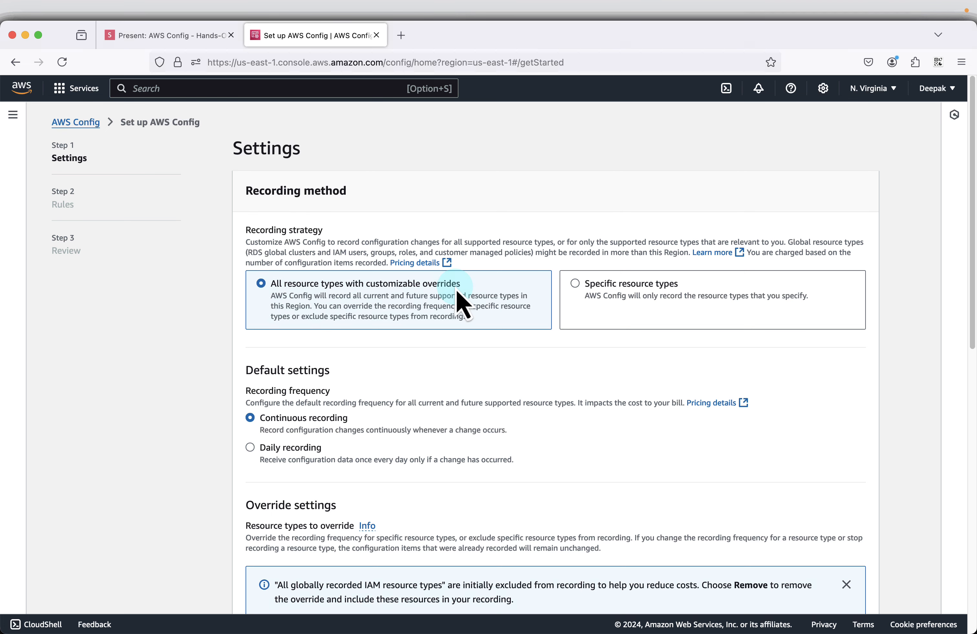
{"action": "scroll", "coordinate": [515, 362], "scroll_direction": "down", "scroll_amount": 3}
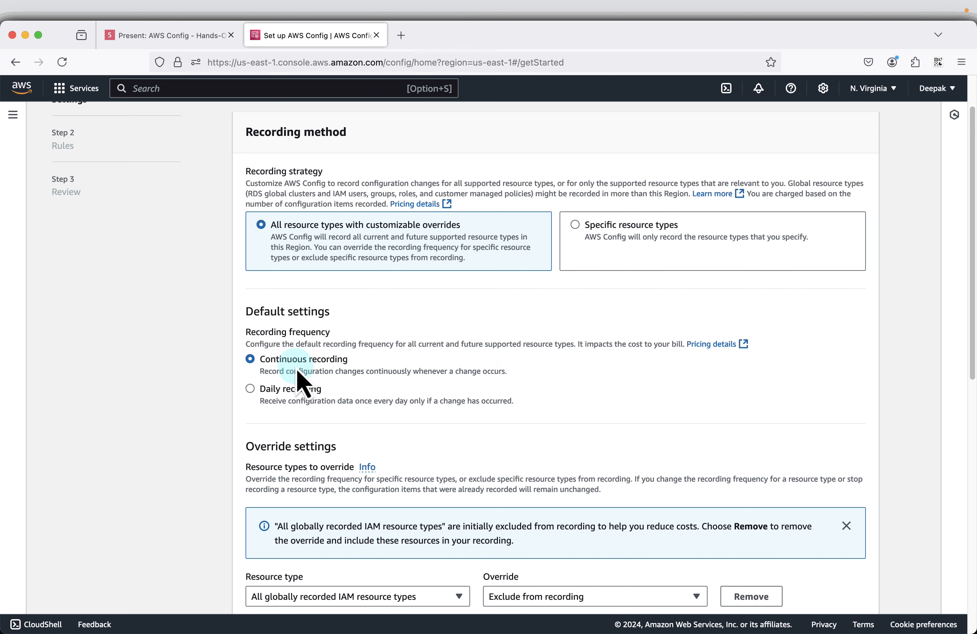
{"action": "scroll", "coordinate": [350, 371], "scroll_direction": "down", "scroll_amount": 8}
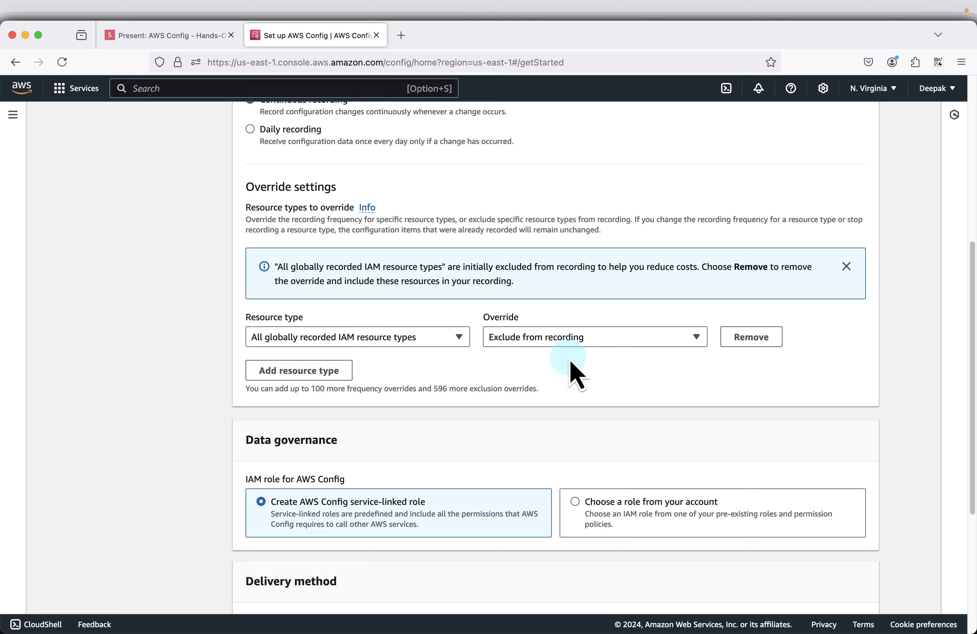
{"action": "left_click", "coordinate": [592, 340]}
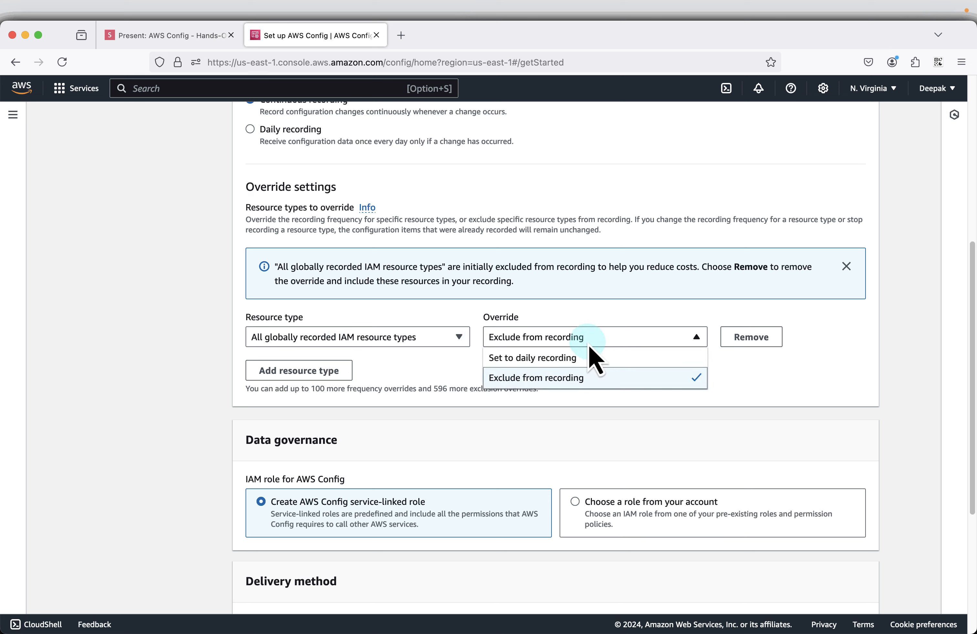
{"action": "left_click", "coordinate": [589, 345]}
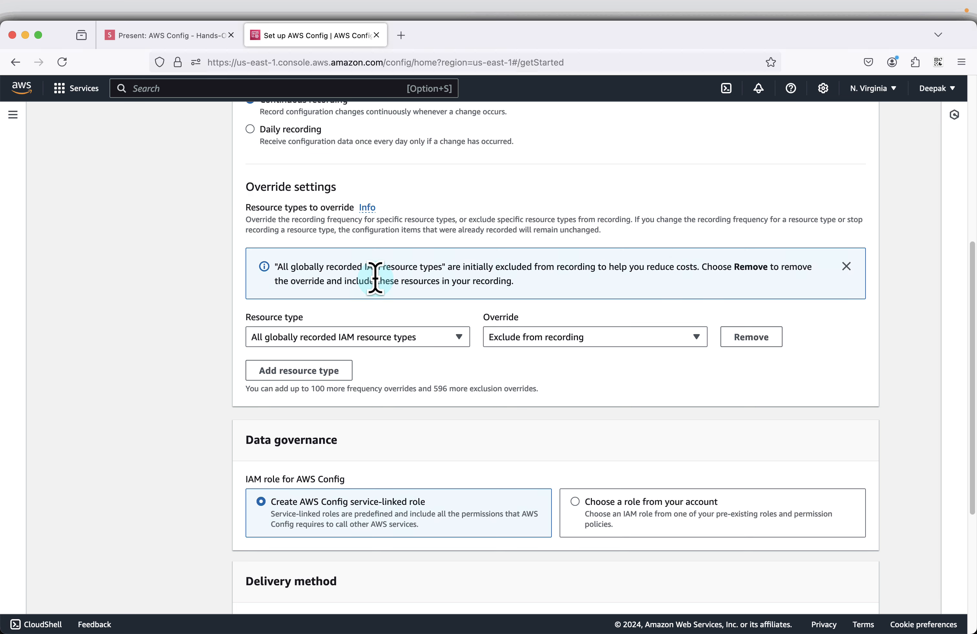
Step: Keep the AWS Config service-linked role and the new S3 bucket under its default name, and proceed to the rules
{"action": "scroll", "coordinate": [660, 393], "scroll_direction": "down", "scroll_amount": 5}
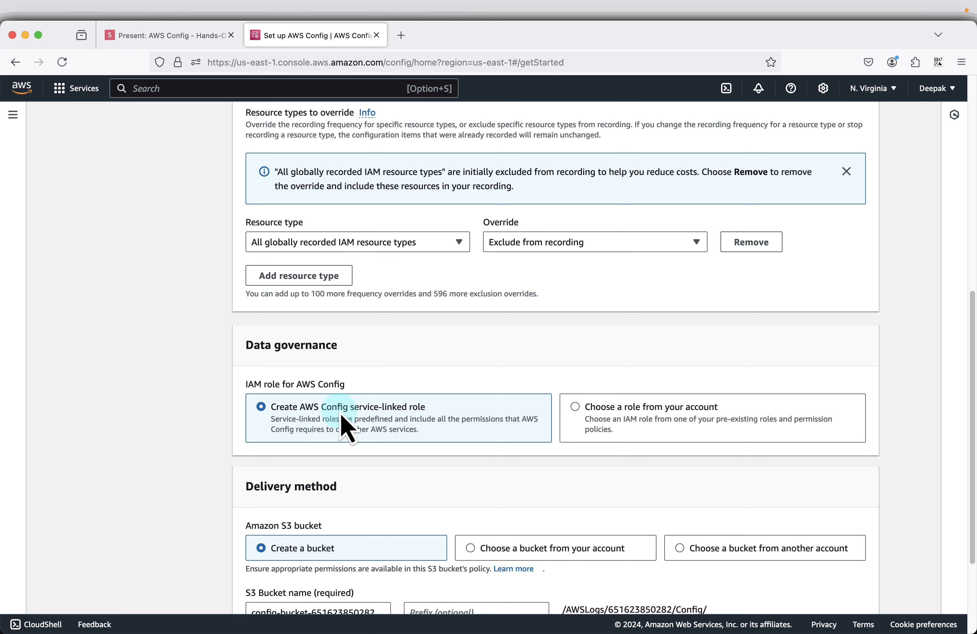
{"action": "scroll", "coordinate": [456, 424], "scroll_direction": "down", "scroll_amount": 5}
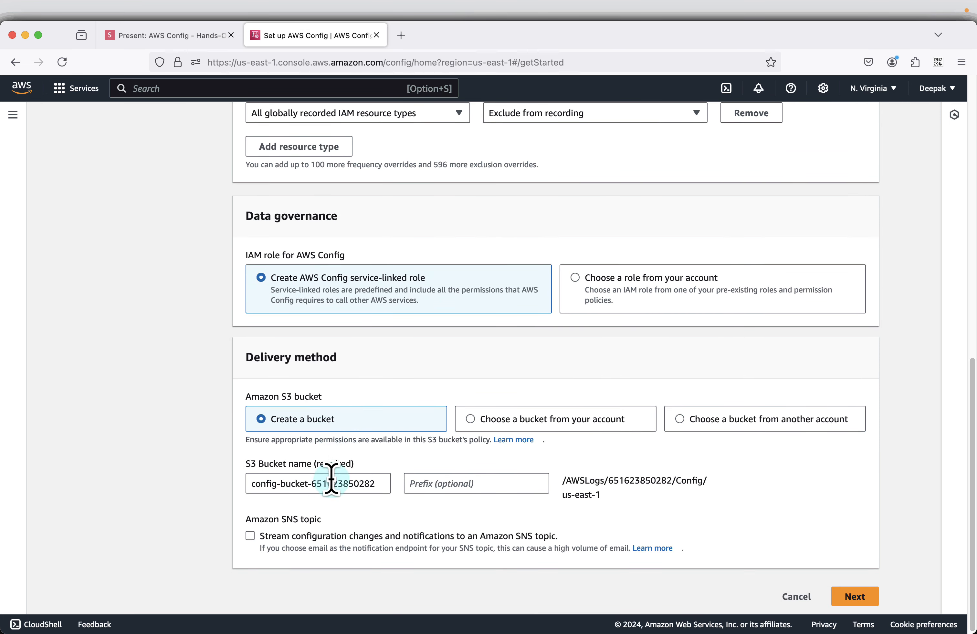
{"action": "double_click", "coordinate": [343, 486]}
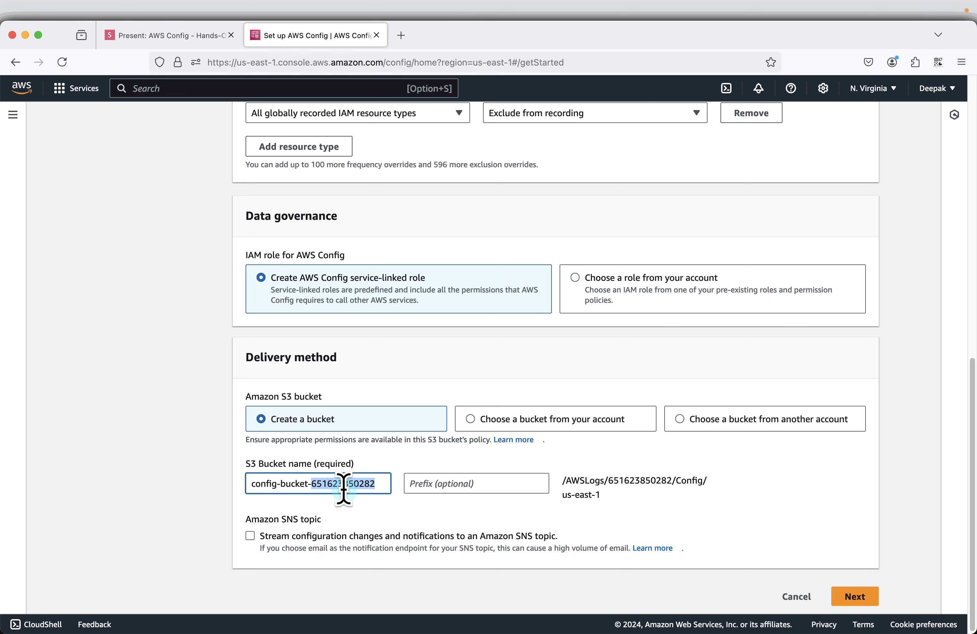
{"action": "scroll", "coordinate": [440, 490], "scroll_direction": "down", "scroll_amount": 1}
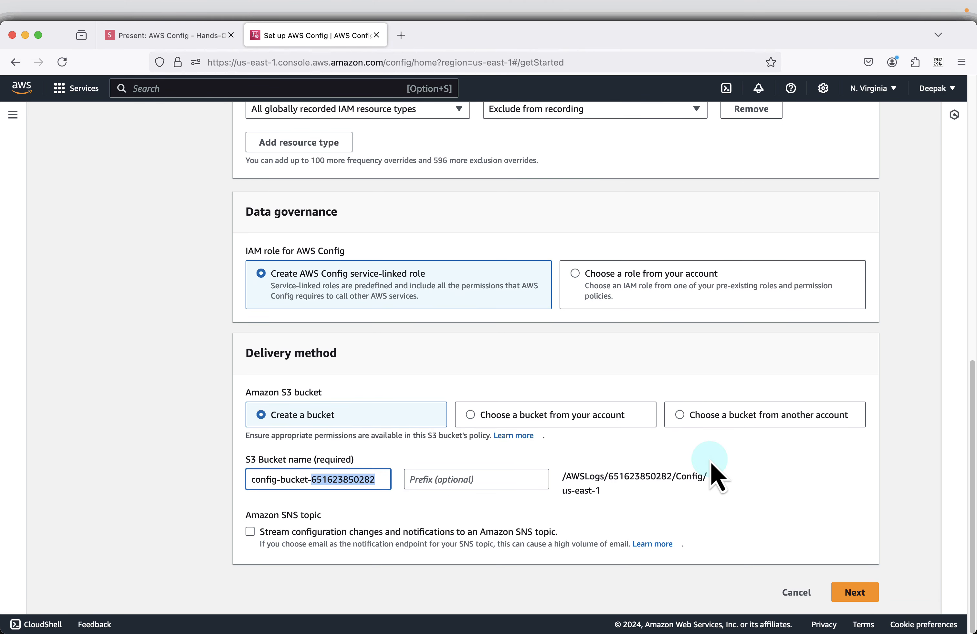
{"action": "left_click", "coordinate": [860, 595]}
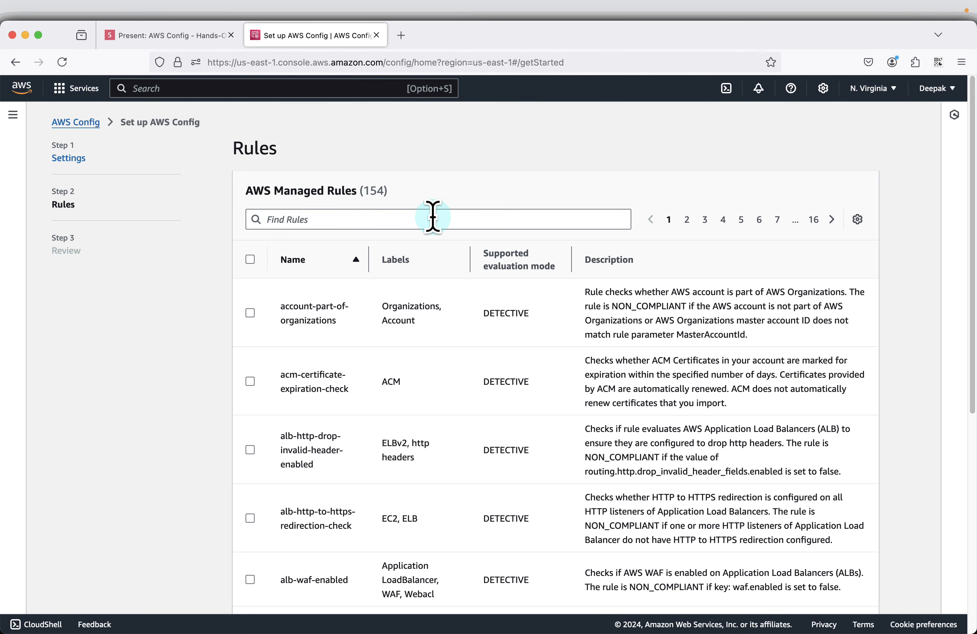
Step: Look over the managed rules, and copy the rule name s3-bucket-versioning-enabled from the slides.com presentation's rule slide
{"action": "scroll", "coordinate": [535, 309], "scroll_direction": "down", "scroll_amount": 2}
{"action": "scroll", "coordinate": [412, 391], "scroll_direction": "up", "scroll_amount": 1}
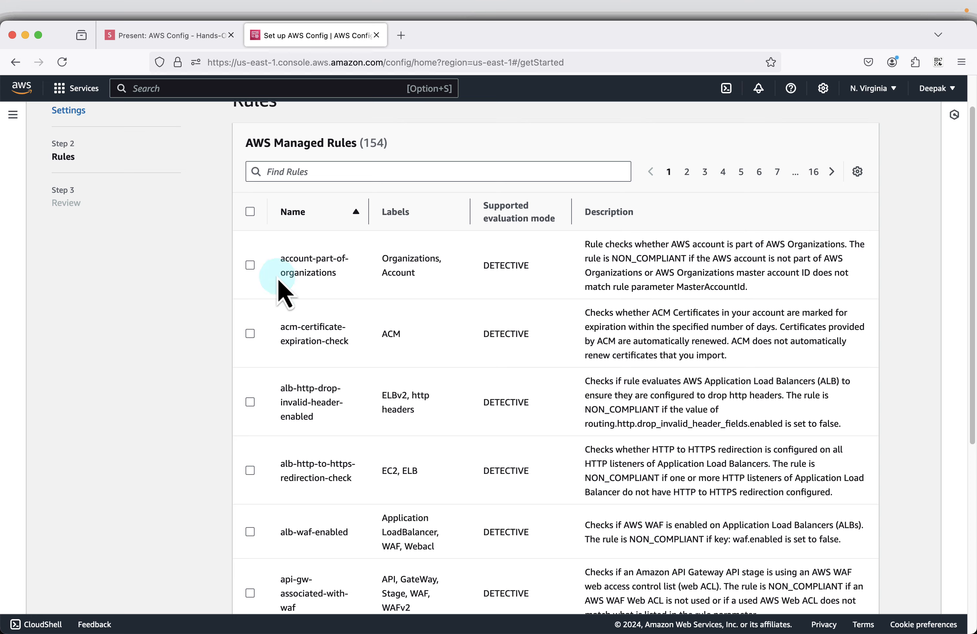
{"action": "scroll", "coordinate": [589, 323], "scroll_direction": "down", "scroll_amount": 8}
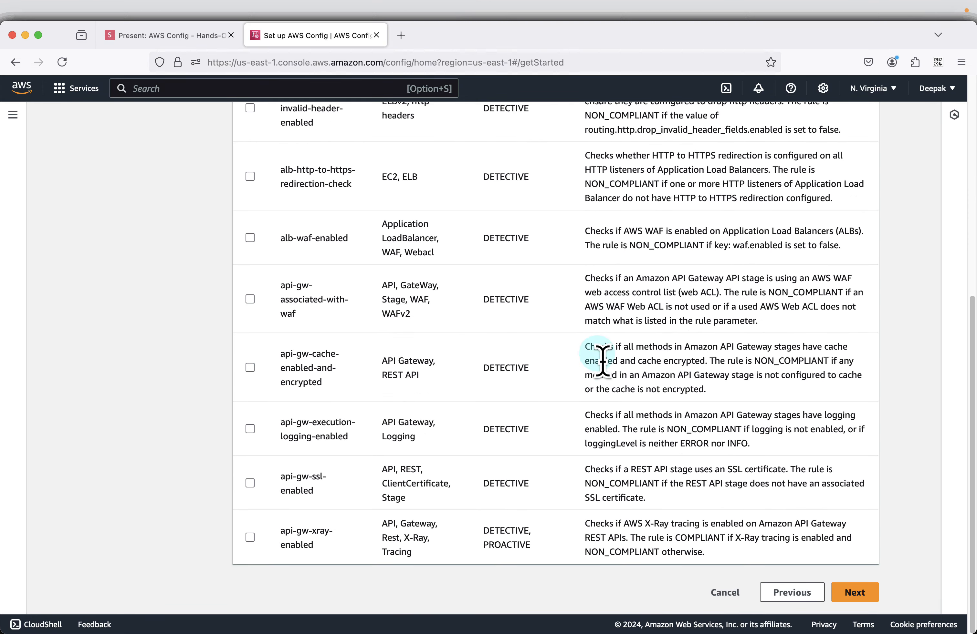
{"action": "scroll", "coordinate": [602, 361], "scroll_direction": "up", "scroll_amount": 8}
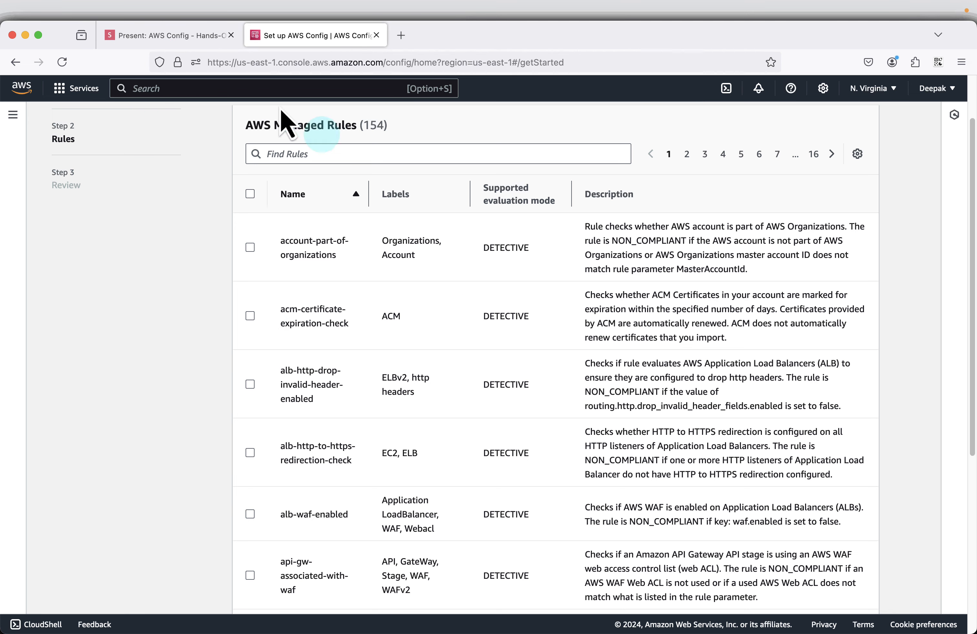
{"action": "left_click", "coordinate": [183, 44]}
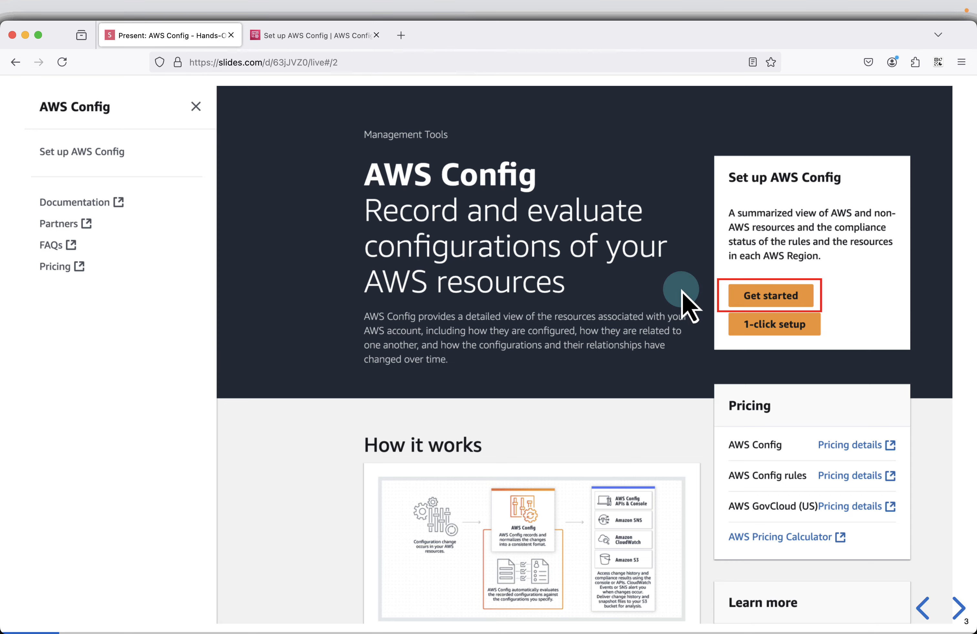
{"action": "key", "text": "Right"}
{"action": "key", "text": "Right"}
{"action": "key", "text": "Right"}
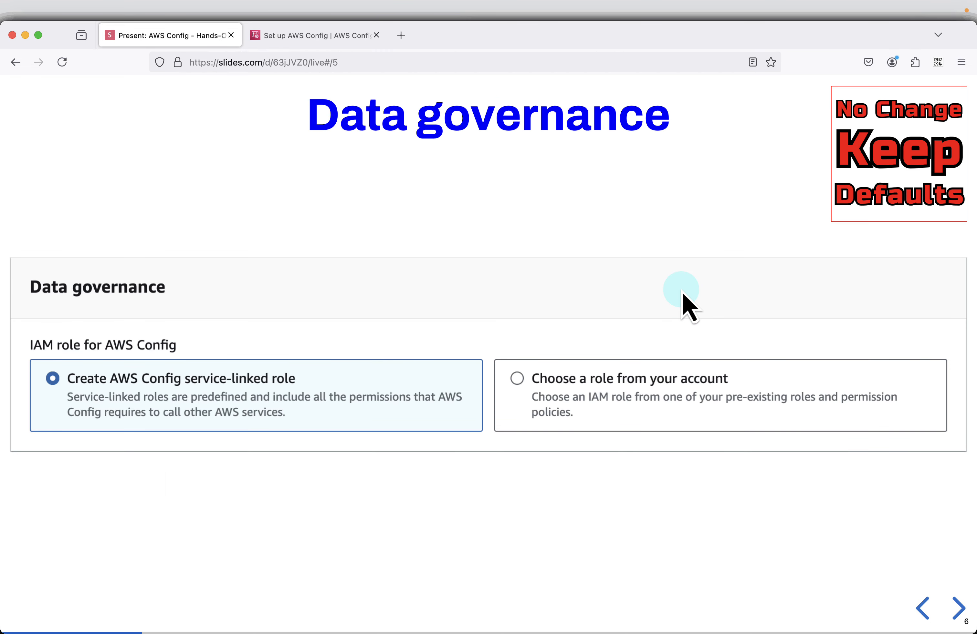
{"action": "key", "text": "Right"}
{"action": "key", "text": "Right"}
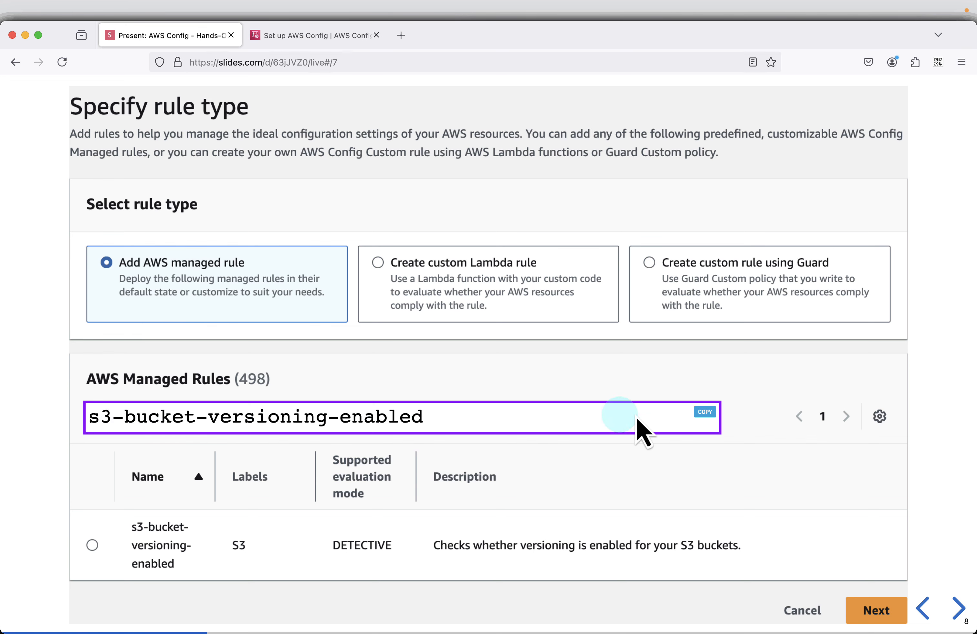
Step: Back in the AWS console, filter the managed rules by s3-bucket-versioning-enabled and select that rule
{"action": "left_click", "coordinate": [325, 37]}
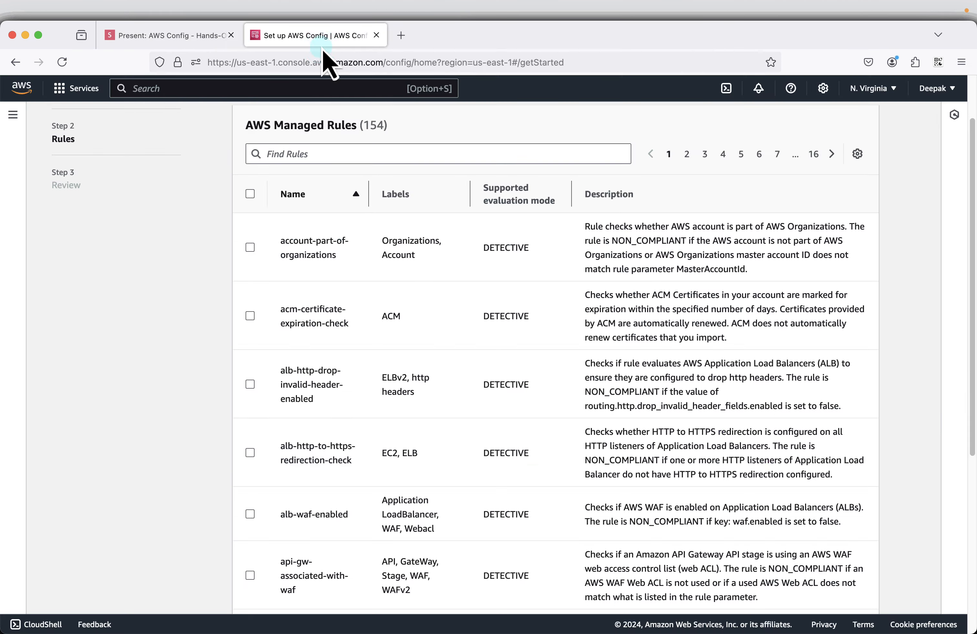
{"action": "right_click", "coordinate": [312, 153]}
{"action": "left_click", "coordinate": [346, 220]}
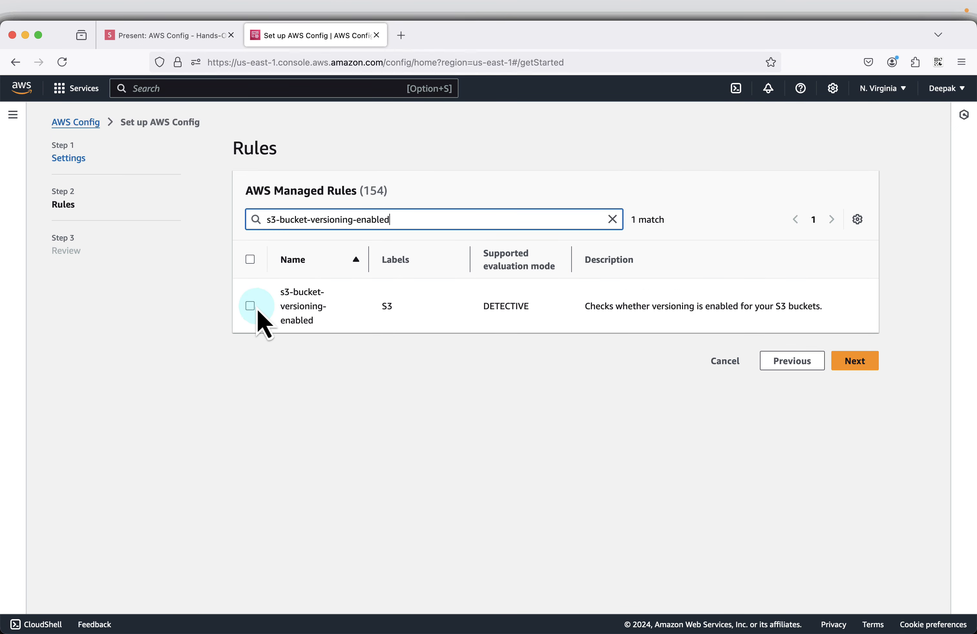
{"action": "left_click", "coordinate": [250, 306]}
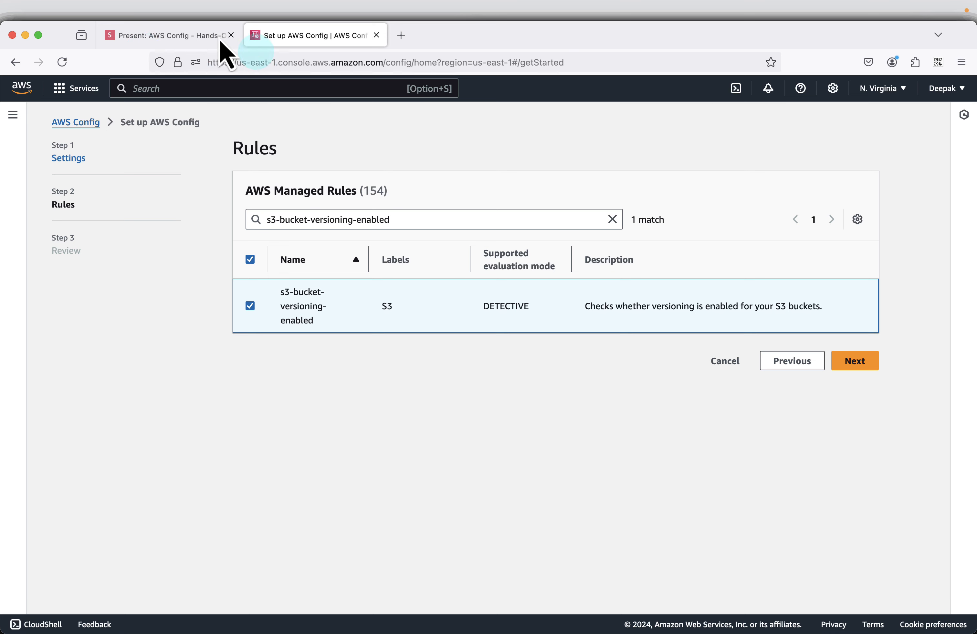
Step: Copy the rule name restricted-ssh from the next presentation slide, and find and select that rule among the managed rules
{"action": "left_click", "coordinate": [165, 39]}
{"action": "key", "text": "Right"}
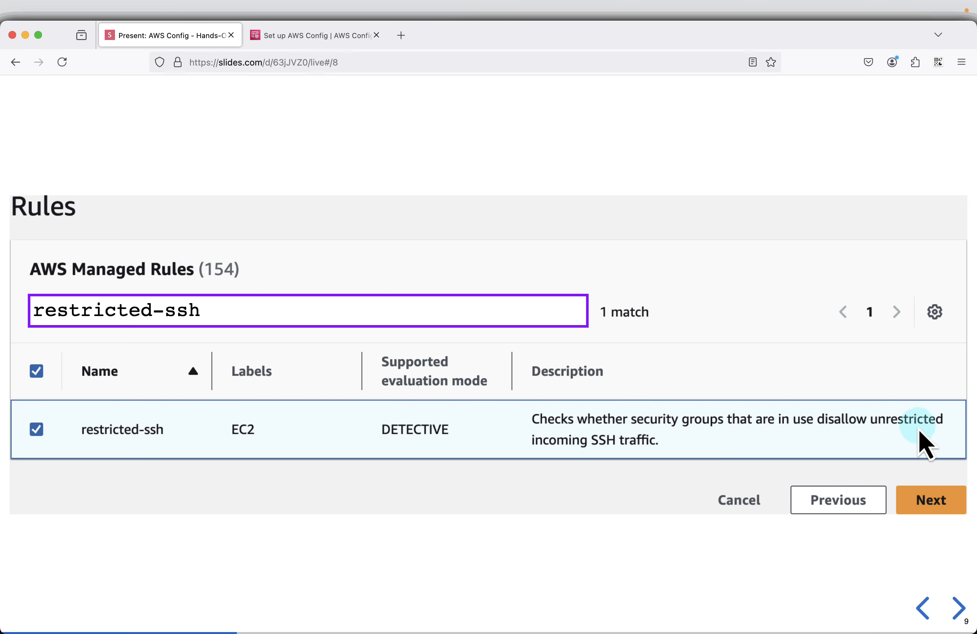
{"action": "mouse_move", "coordinate": [550, 326]}
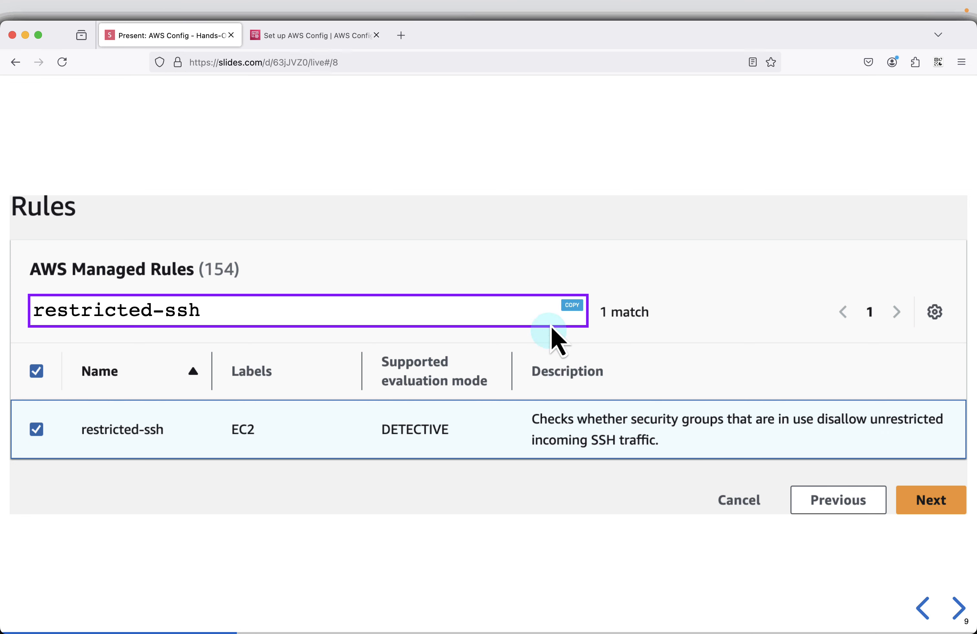
{"action": "left_click", "coordinate": [335, 40]}
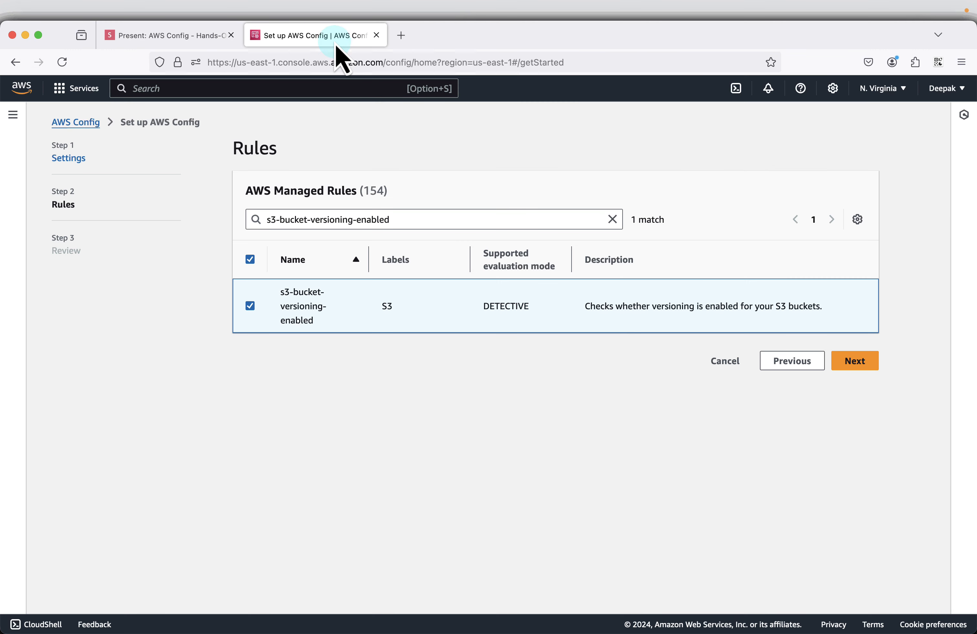
{"action": "double_click", "coordinate": [414, 212]}
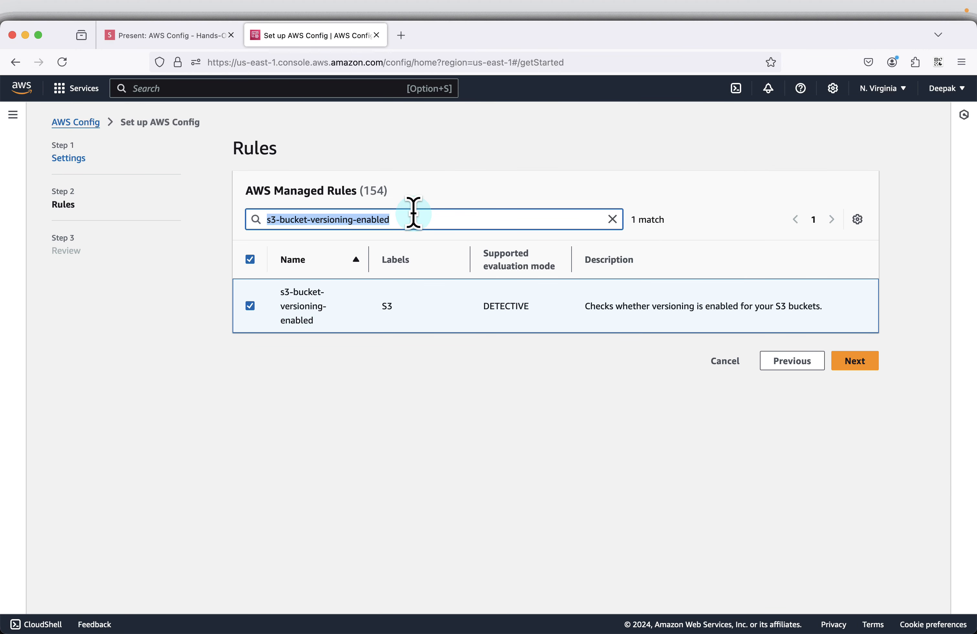
{"action": "key", "text": "super+v"}
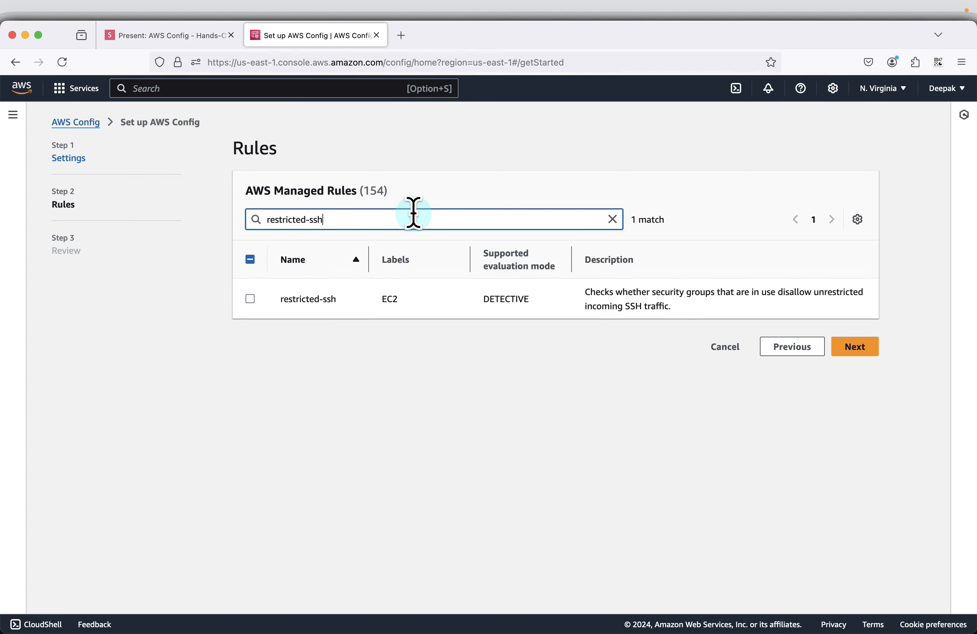
{"action": "left_click", "coordinate": [250, 299]}
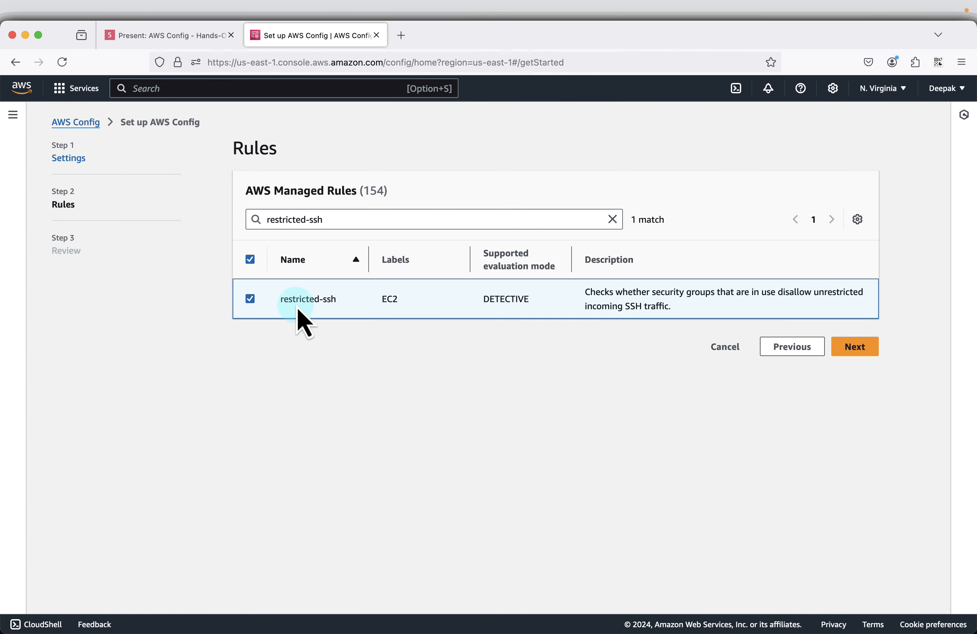
Step: Find and select the encrypted-volumes rule named on the following presentation slide, and continue to the setup review
{"action": "left_click", "coordinate": [169, 36]}
{"action": "left_click", "coordinate": [406, 225]}
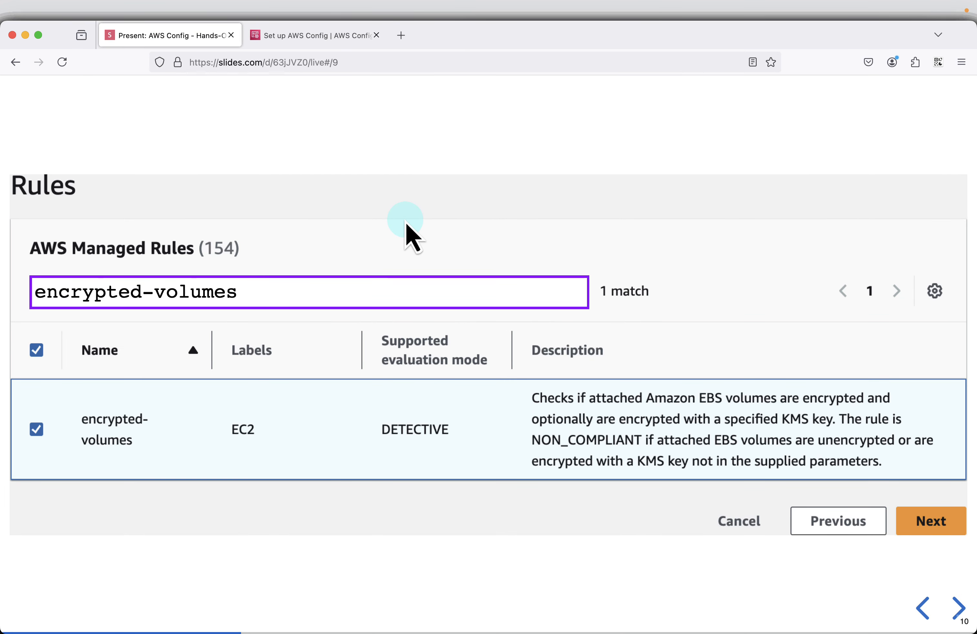
{"action": "mouse_move", "coordinate": [580, 286]}
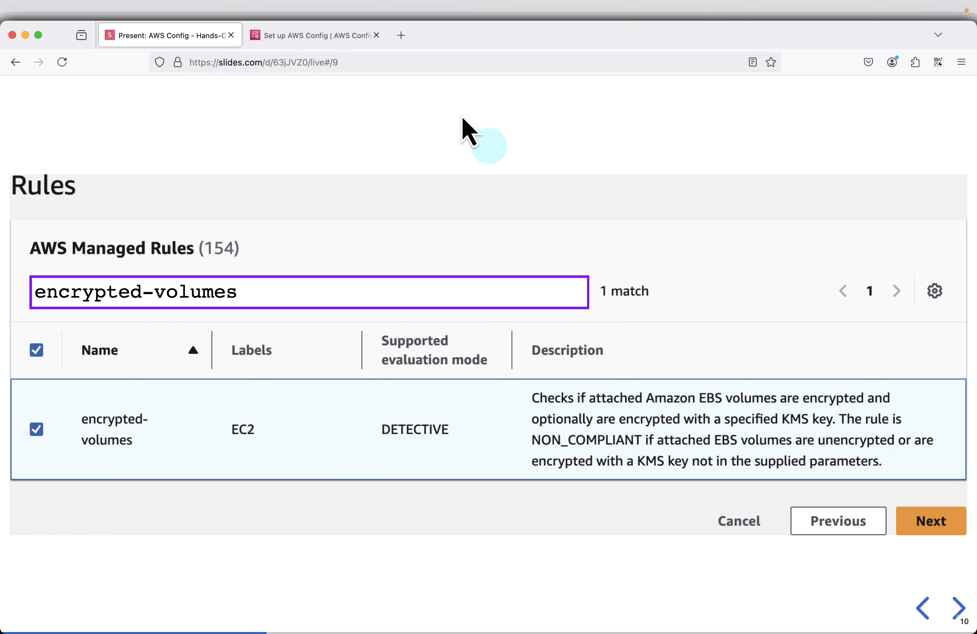
{"action": "left_click", "coordinate": [307, 37]}
{"action": "left_click", "coordinate": [335, 222]}
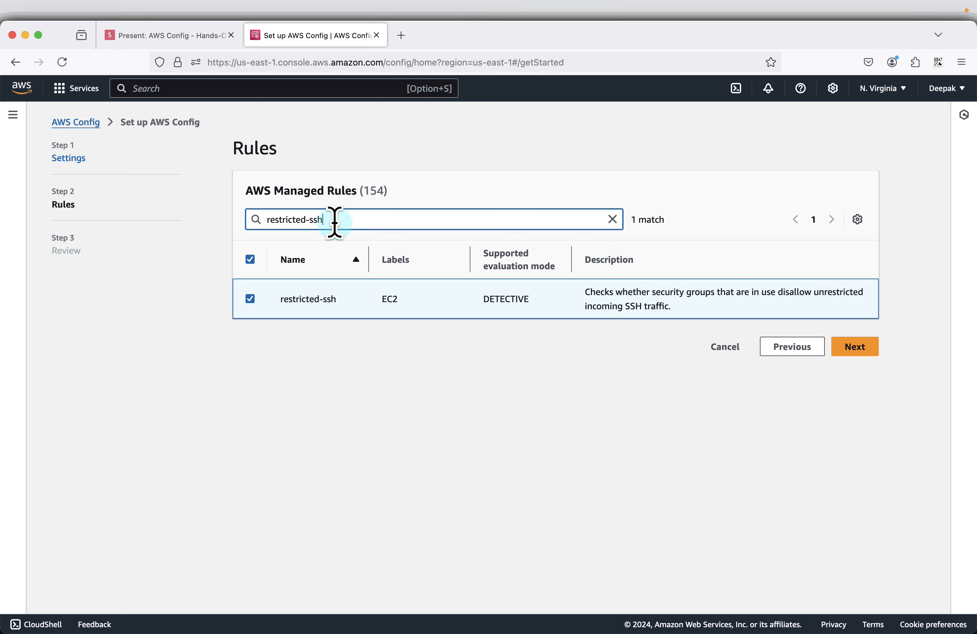
{"action": "type", "text": "encrypted-volumes"}
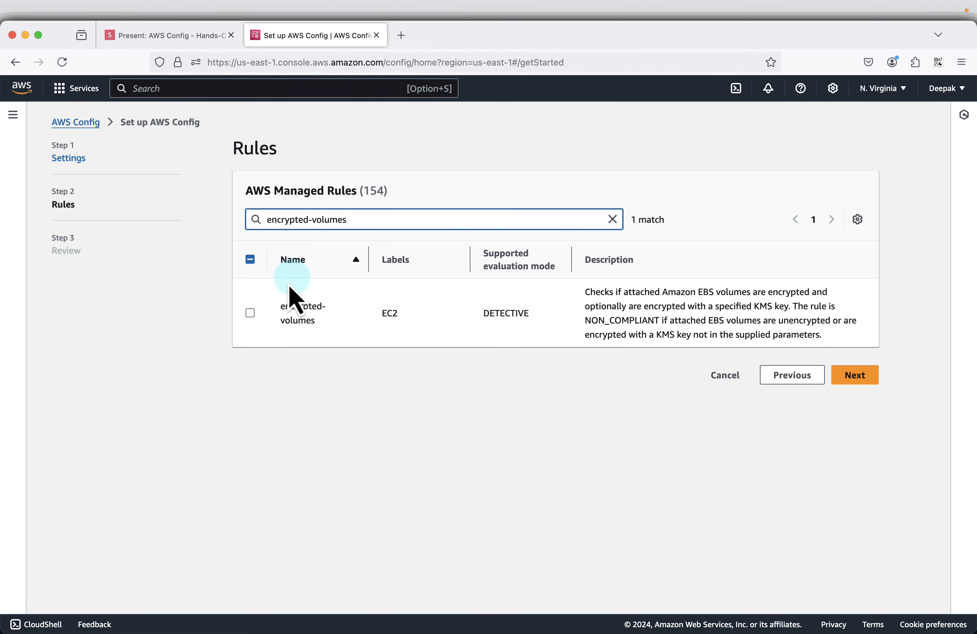
{"action": "left_click", "coordinate": [250, 313]}
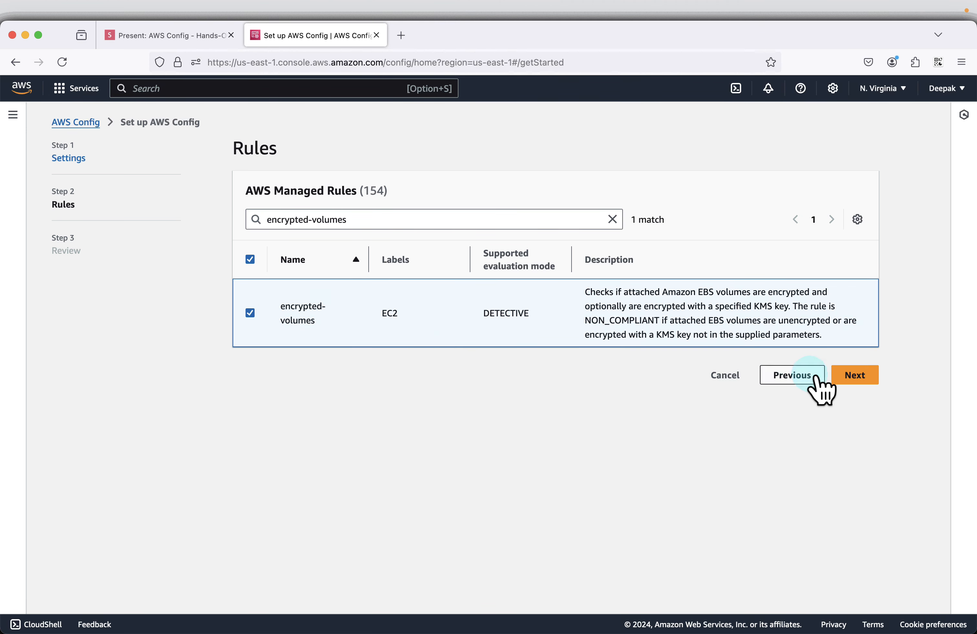
{"action": "left_click", "coordinate": [856, 376]}
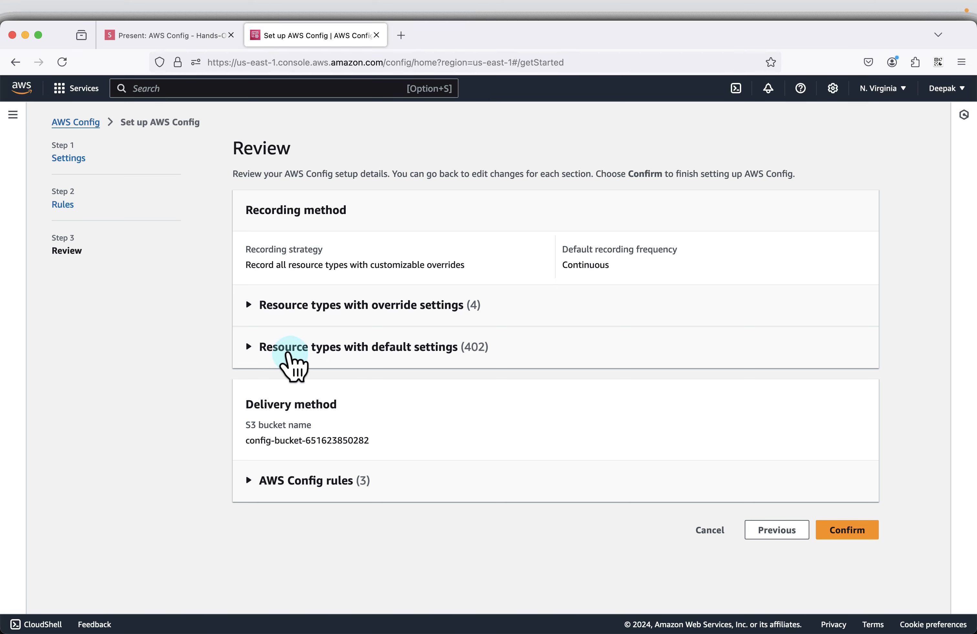
Step: Expand and examine the resource types with override settings and those with default settings in the setup review
{"action": "left_click", "coordinate": [249, 305]}
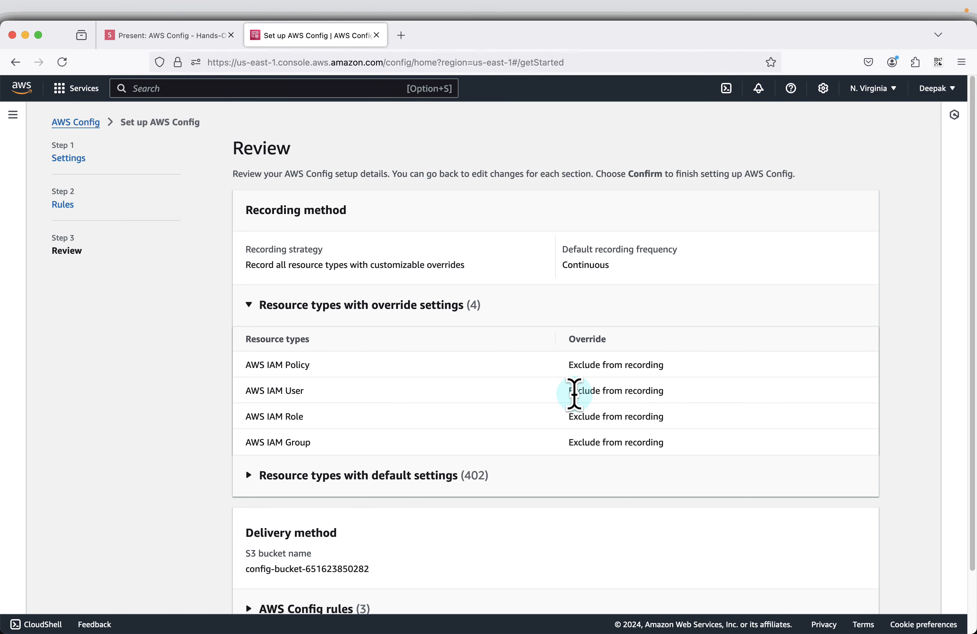
{"action": "scroll", "coordinate": [576, 403], "scroll_direction": "down", "scroll_amount": 1}
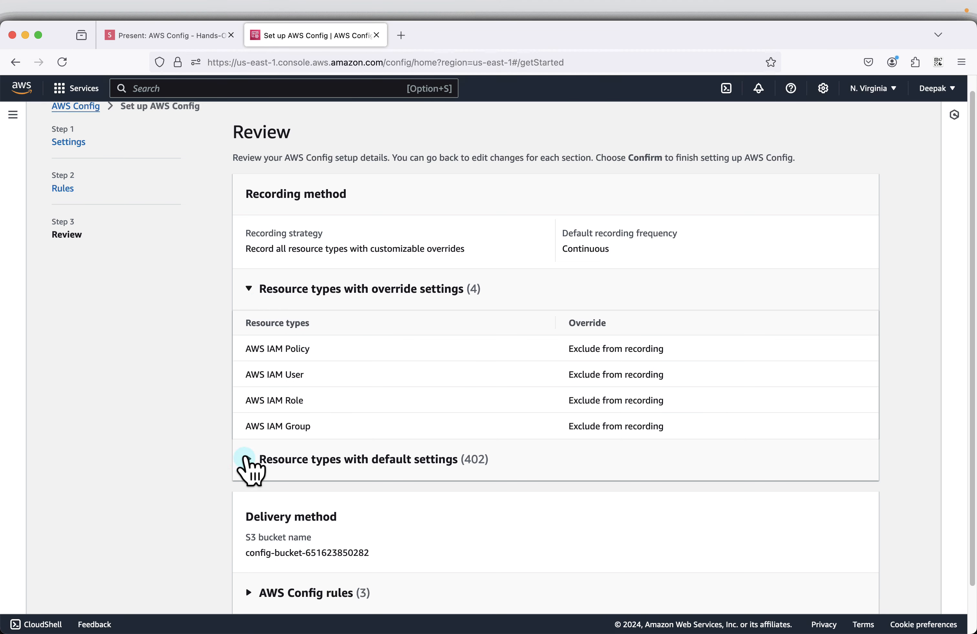
{"action": "left_click", "coordinate": [247, 459]}
{"action": "scroll", "coordinate": [532, 408], "scroll_direction": "down", "scroll_amount": 2}
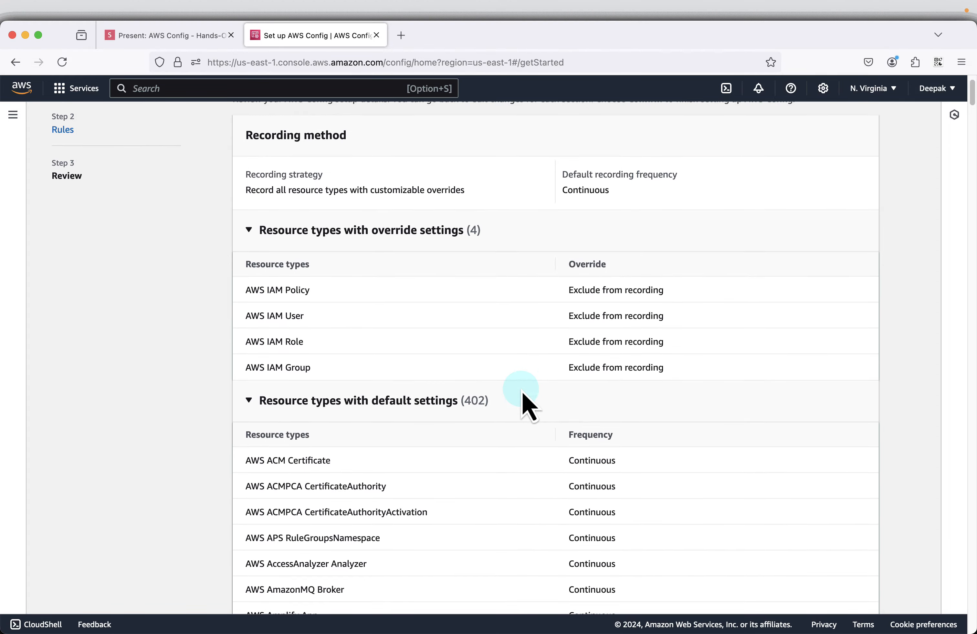
Step: Review the delivery method and the expanded list of AWS Config rules, and confirm the AWS Config setup
{"action": "scroll", "coordinate": [523, 395], "scroll_direction": "down", "scroll_amount": 2}
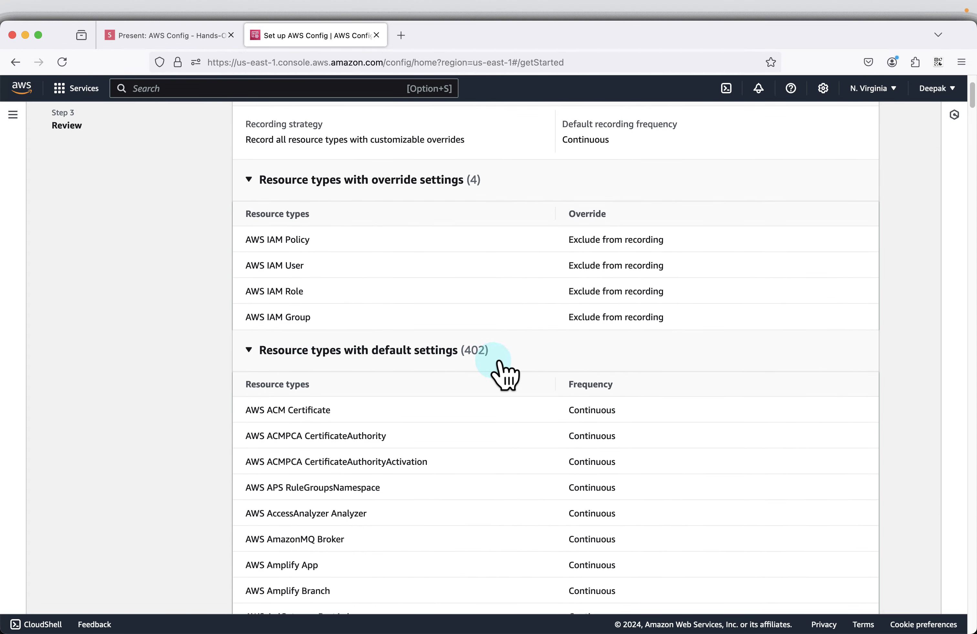
{"action": "scroll", "coordinate": [524, 497], "scroll_direction": "down", "scroll_amount": 15}
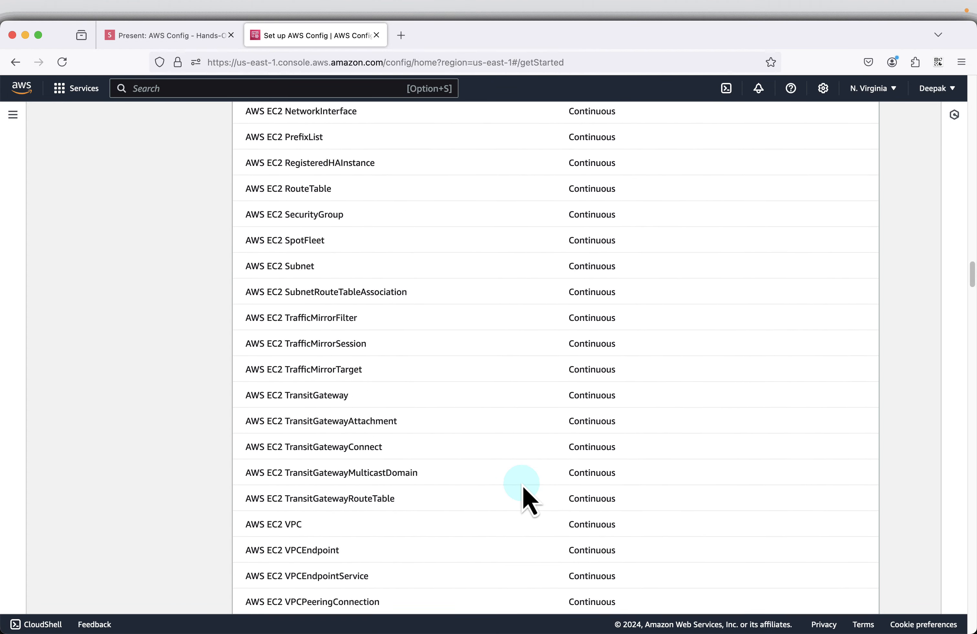
{"action": "scroll", "coordinate": [523, 490], "scroll_direction": "down", "scroll_amount": 20}
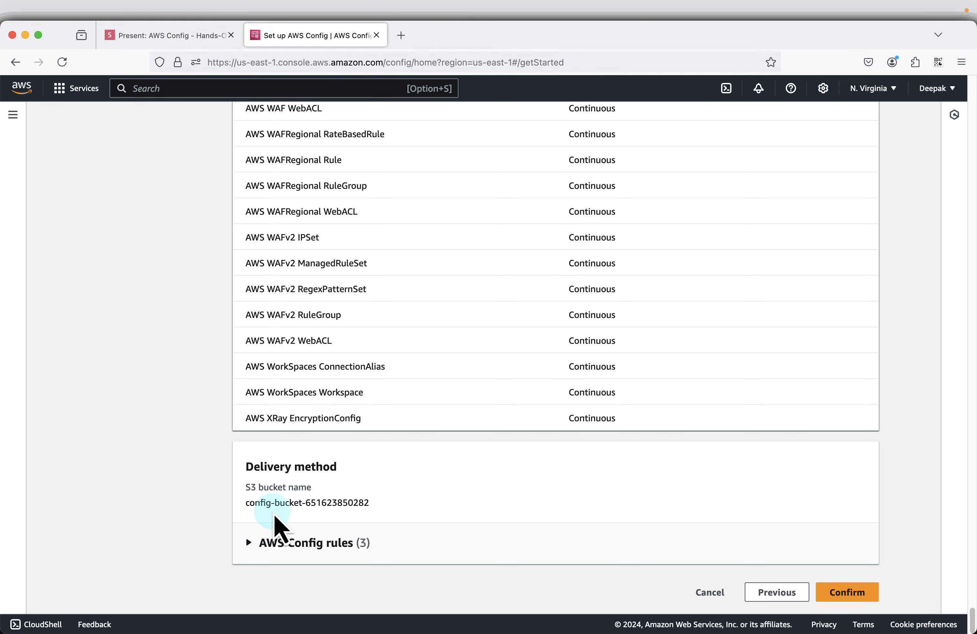
{"action": "left_click", "coordinate": [259, 543]}
{"action": "scroll", "coordinate": [484, 506], "scroll_direction": "down", "scroll_amount": 4}
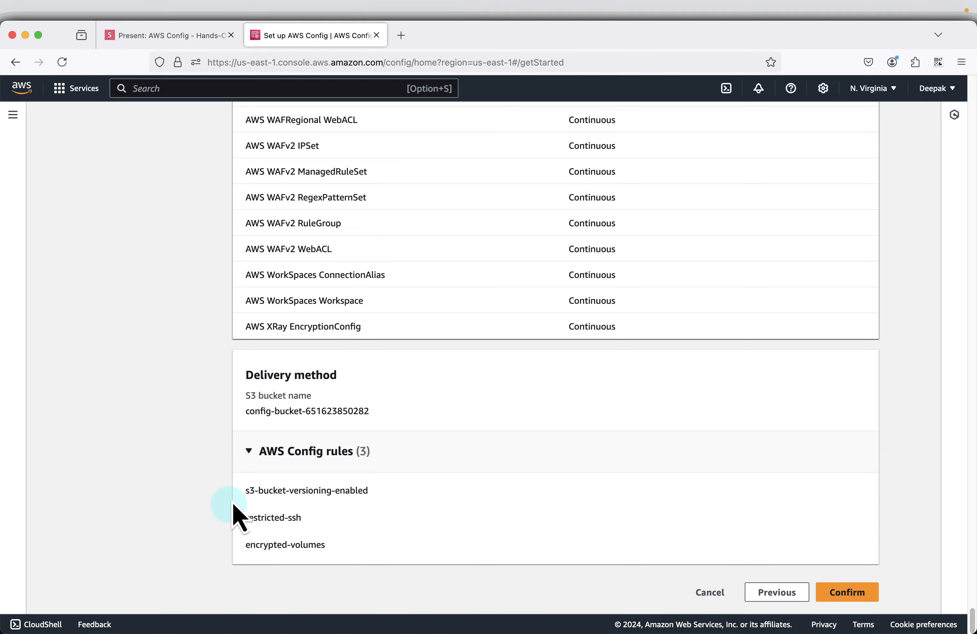
{"action": "left_click", "coordinate": [832, 593]}
{"action": "scroll", "coordinate": [714, 397], "scroll_direction": "up", "scroll_amount": 20}
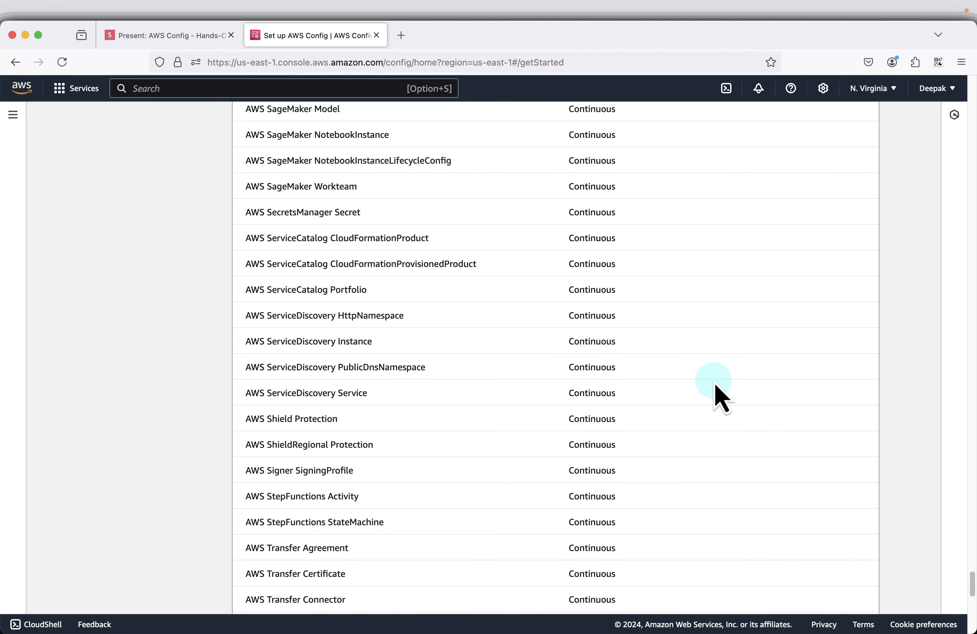
{"action": "scroll", "coordinate": [715, 397], "scroll_direction": "up", "scroll_amount": 20}
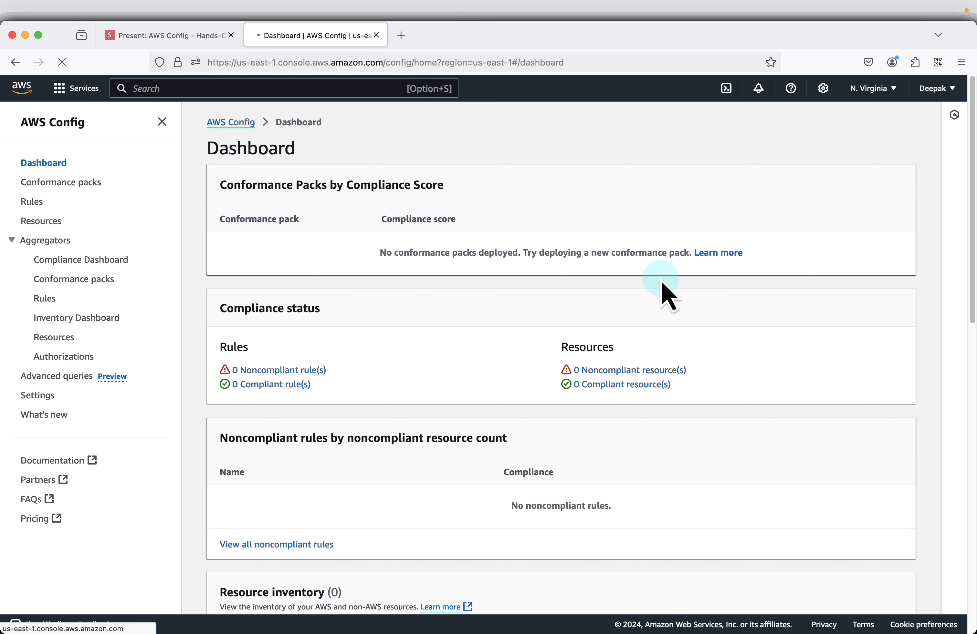
Step: Examine the AWS Config dashboard's compliance status, noncompliant rules, resource inventory, usage metrics and success metrics
{"action": "scroll", "coordinate": [694, 323], "scroll_direction": "down", "scroll_amount": 2}
{"action": "scroll", "coordinate": [688, 307], "scroll_direction": "down", "scroll_amount": 1}
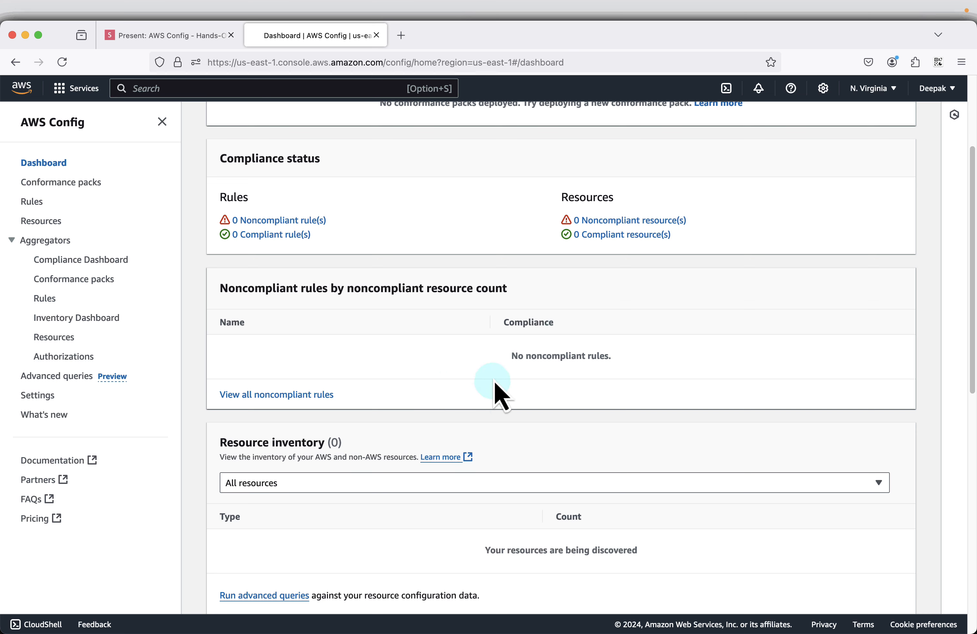
{"action": "scroll", "coordinate": [672, 388], "scroll_direction": "down", "scroll_amount": 5}
{"action": "scroll", "coordinate": [671, 388], "scroll_direction": "down", "scroll_amount": 3}
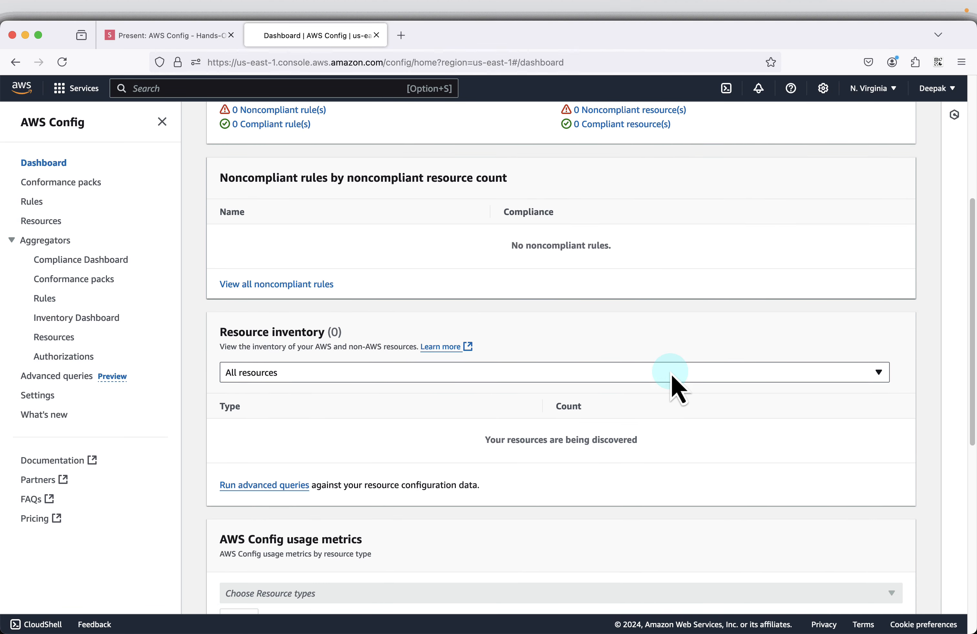
{"action": "scroll", "coordinate": [705, 395], "scroll_direction": "down", "scroll_amount": 10}
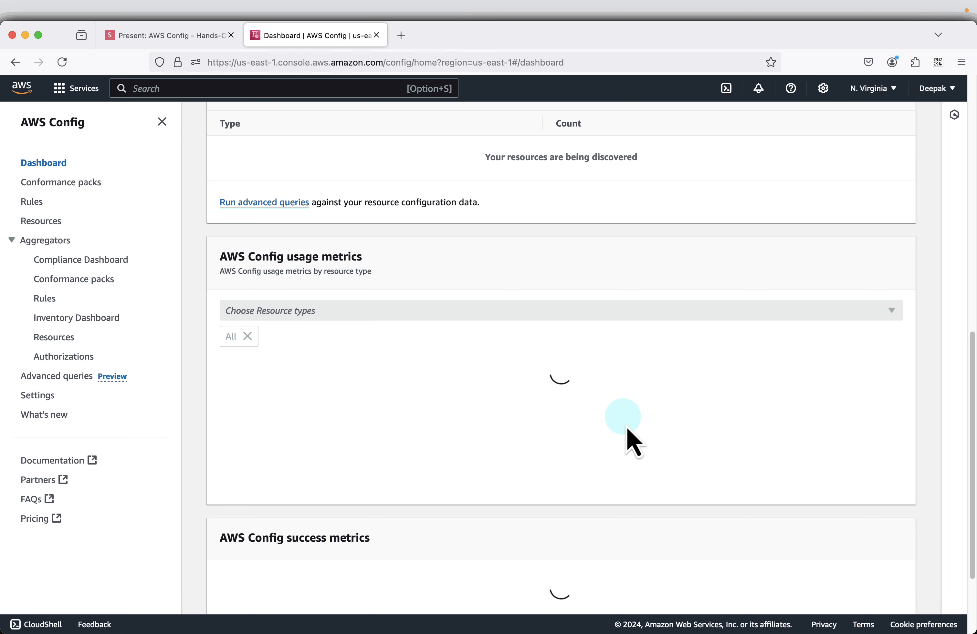
{"action": "scroll", "coordinate": [631, 438], "scroll_direction": "down", "scroll_amount": 5}
{"action": "scroll", "coordinate": [518, 464], "scroll_direction": "up", "scroll_amount": 15}
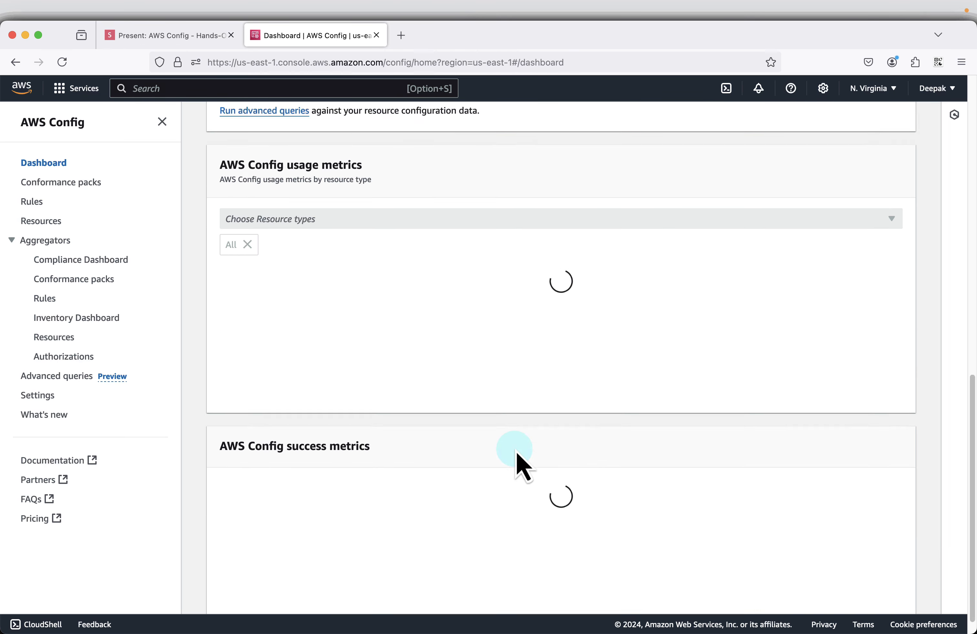
{"action": "scroll", "coordinate": [518, 456], "scroll_direction": "up", "scroll_amount": 6}
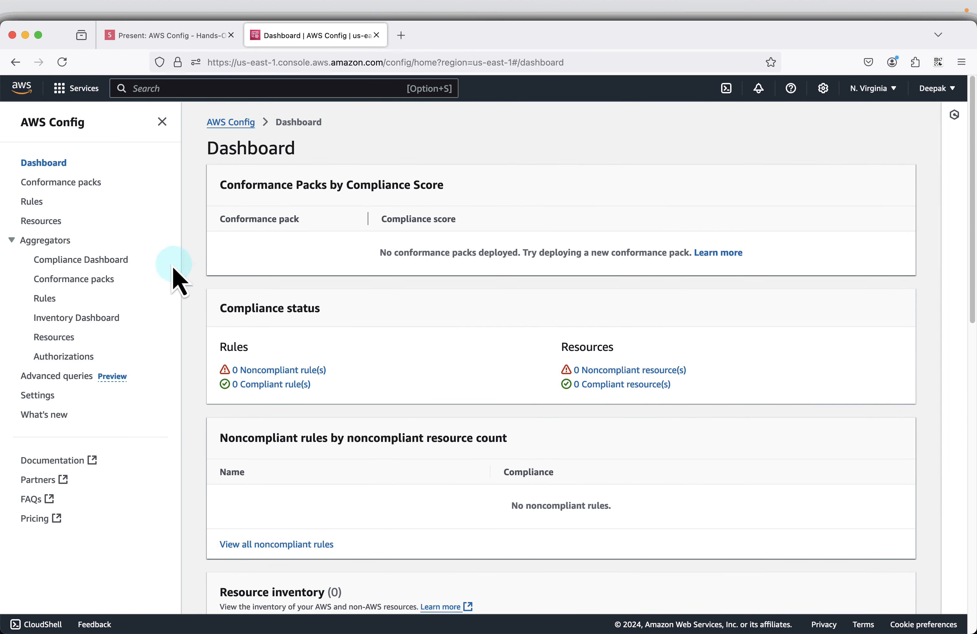
Step: View the conformance packs page, and open the account's Rules list with its Name column widened to show full rule names
{"action": "left_click", "coordinate": [85, 184]}
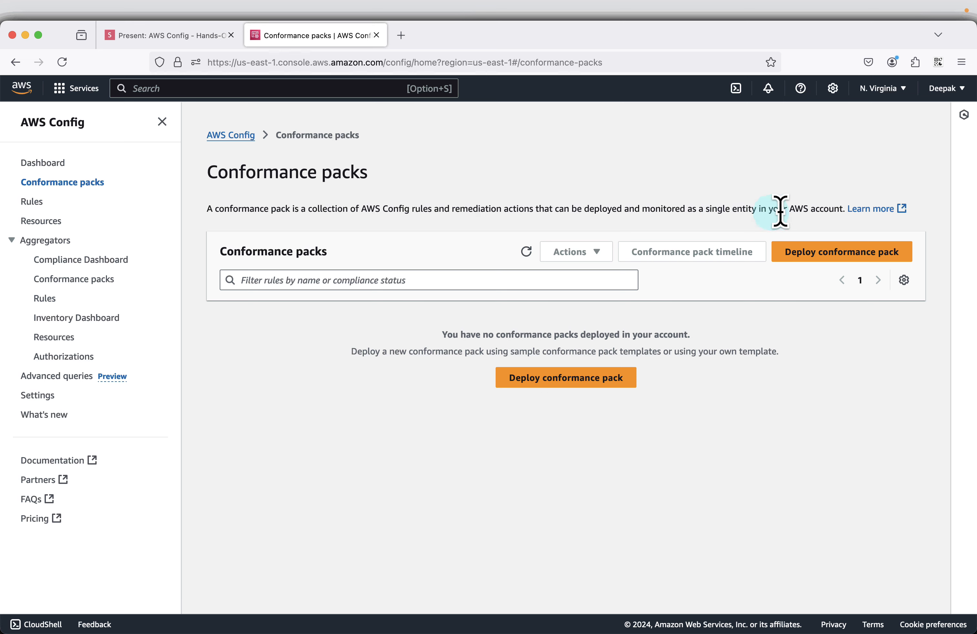
{"action": "left_click", "coordinate": [41, 202]}
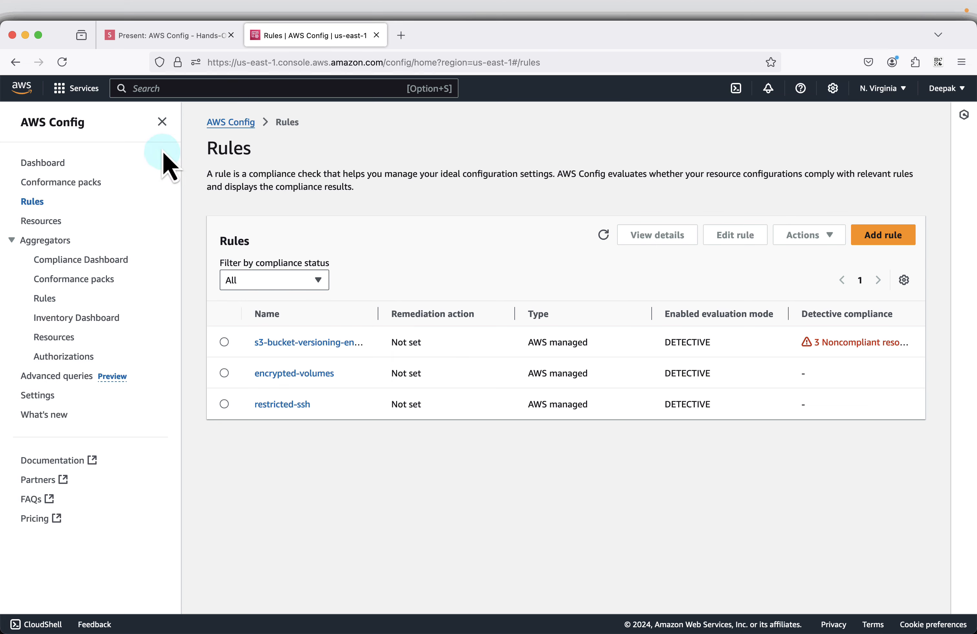
{"action": "left_click", "coordinate": [161, 122]}
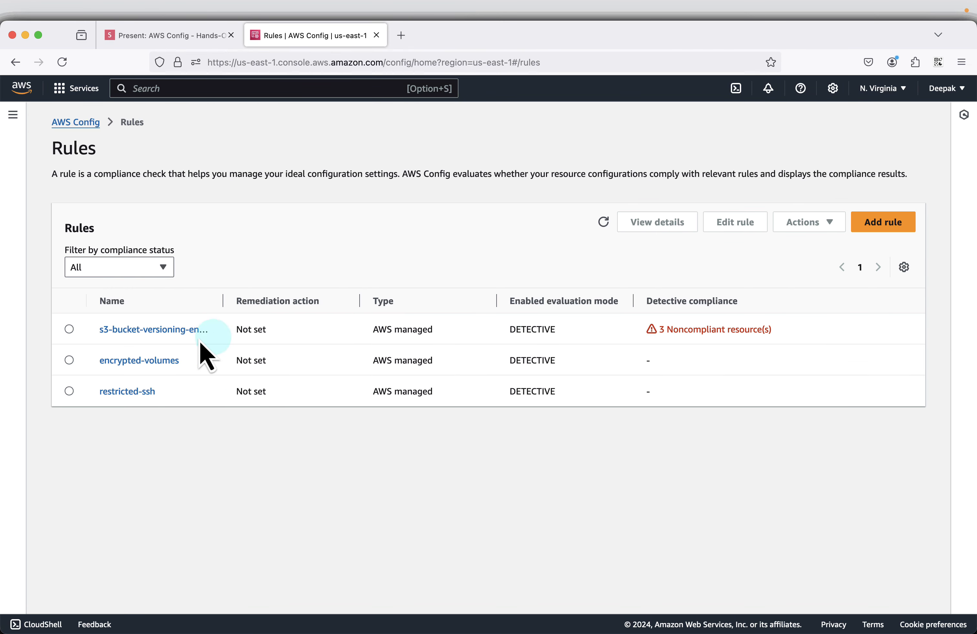
{"action": "left_click_drag", "start_coordinate": [222, 301], "coordinate": [324, 301]}
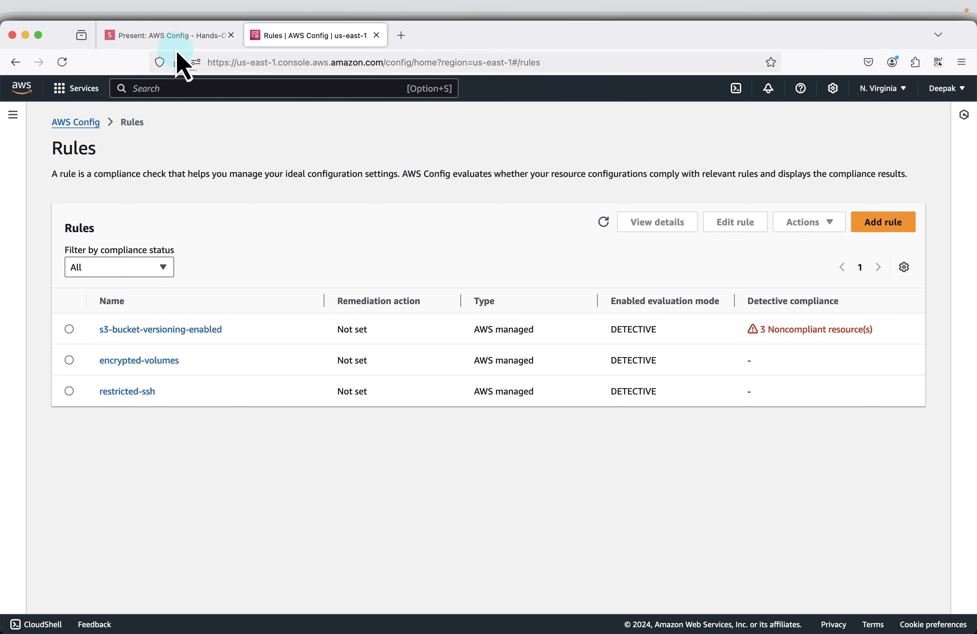
Step: Switch to the slides.com presentation and advance it to the slide "Scenario 1 : Unencrypted EBS Volume"
{"action": "left_click", "coordinate": [165, 36]}
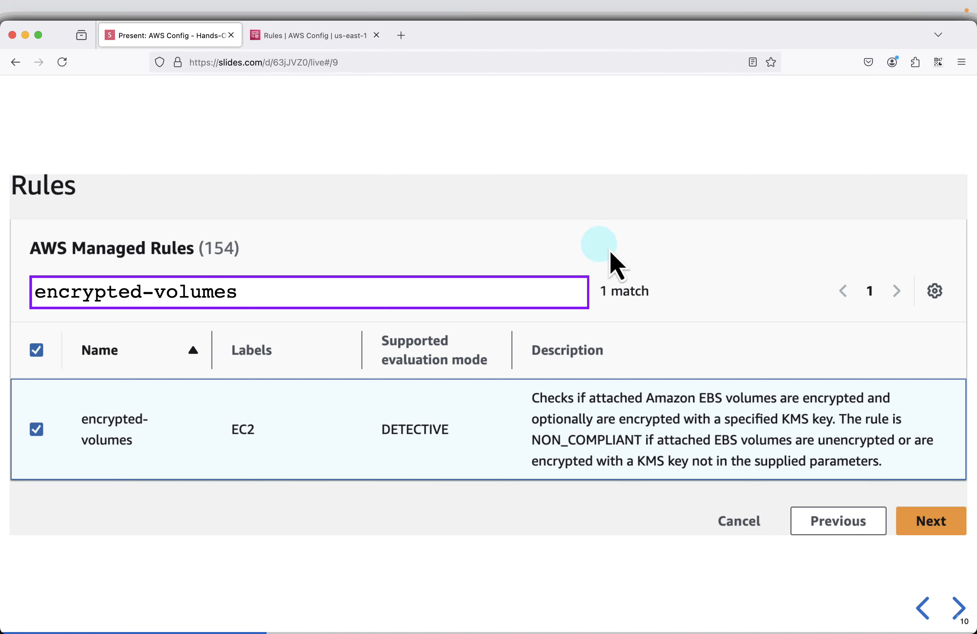
{"action": "key", "text": "Right"}
{"action": "key", "text": "Right"}
{"action": "key", "text": "Right"}
{"action": "key", "text": "Right"}
{"action": "key", "text": "Right"}
{"action": "key", "text": "Right"}
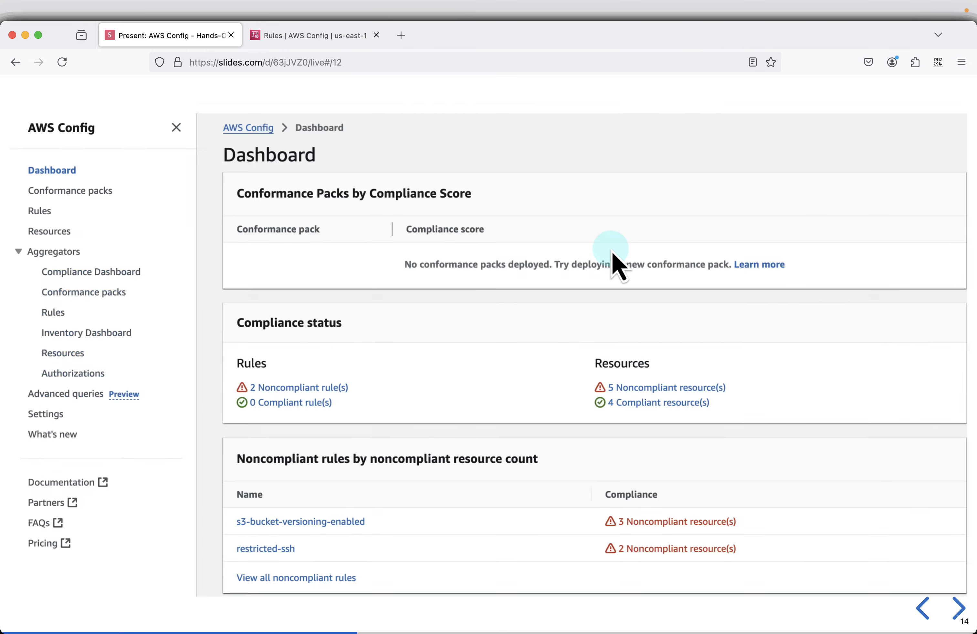
{"action": "key", "text": "Right"}
{"action": "key", "text": "Right"}
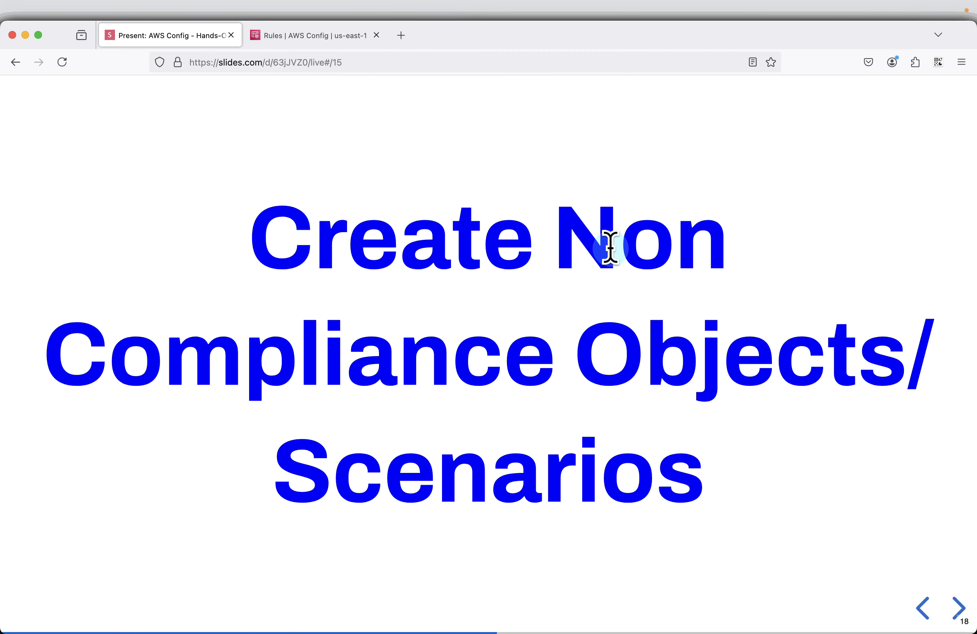
{"action": "key", "text": "Right"}
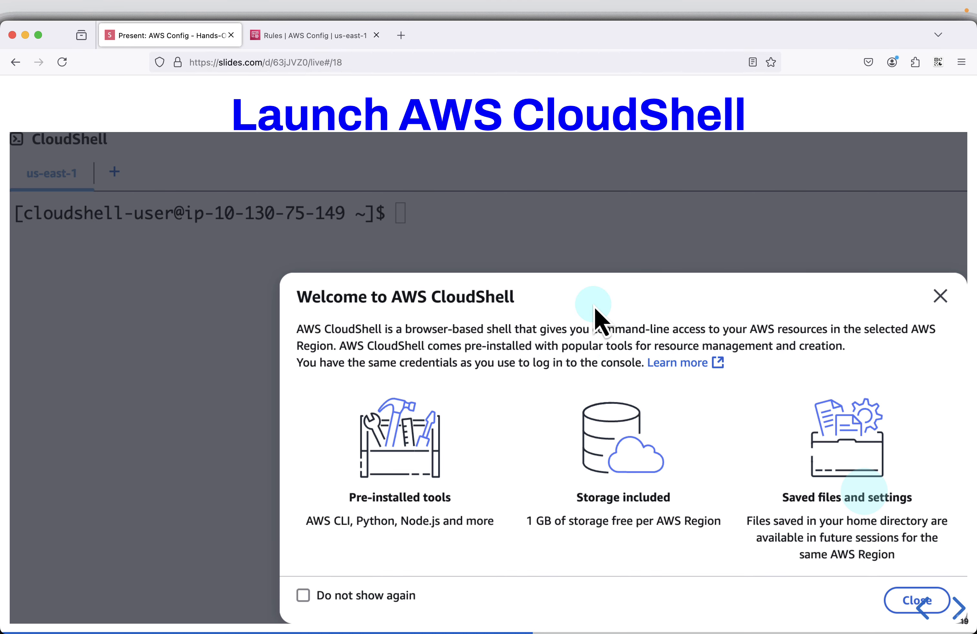
{"action": "key", "text": "Right"}
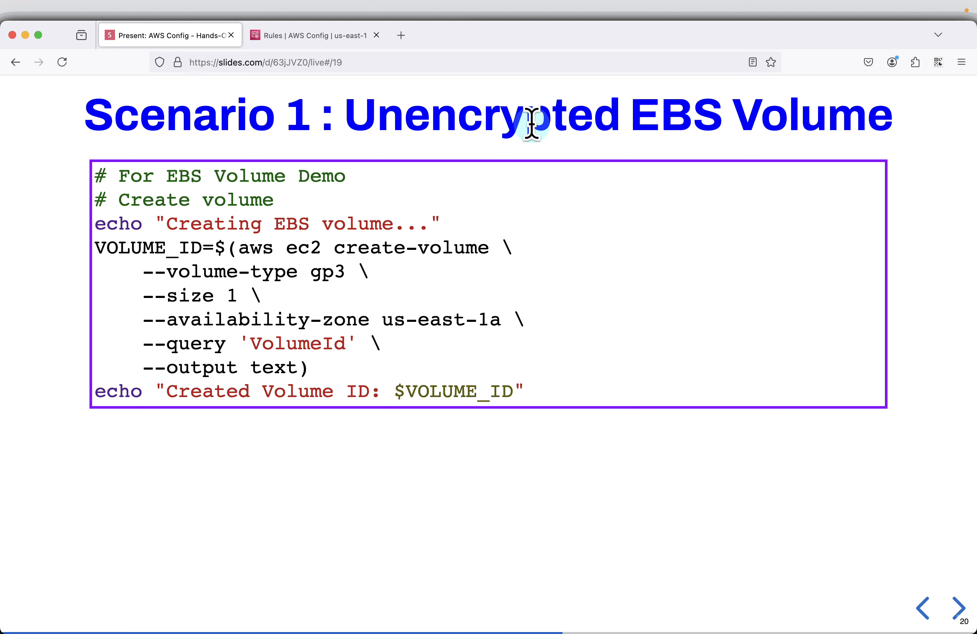
Step: Launch CloudShell in the AWS console and return to the presentation's slide with the EBS volume creation script
{"action": "left_click", "coordinate": [323, 37]}
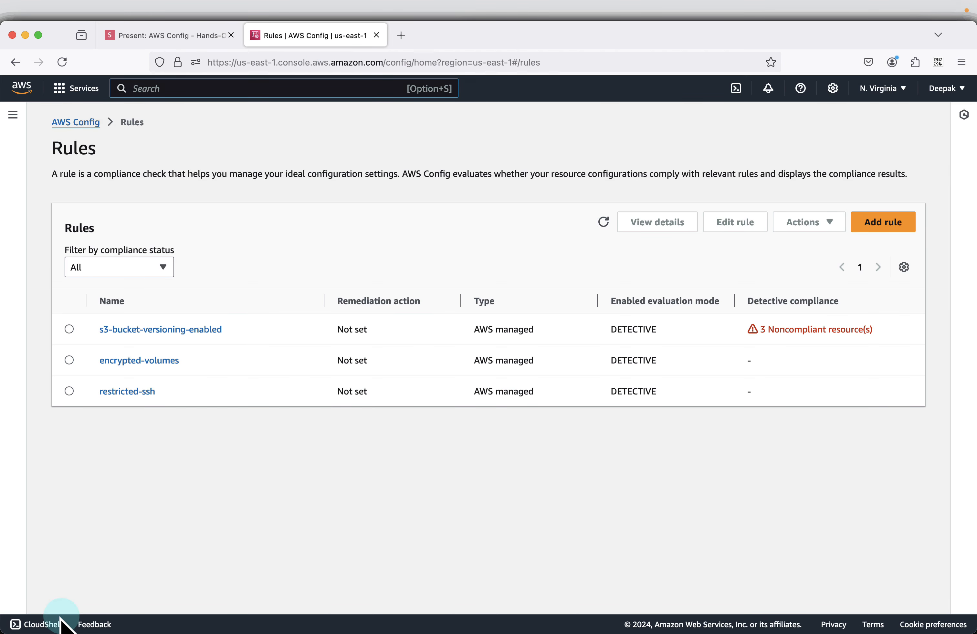
{"action": "left_click", "coordinate": [44, 624]}
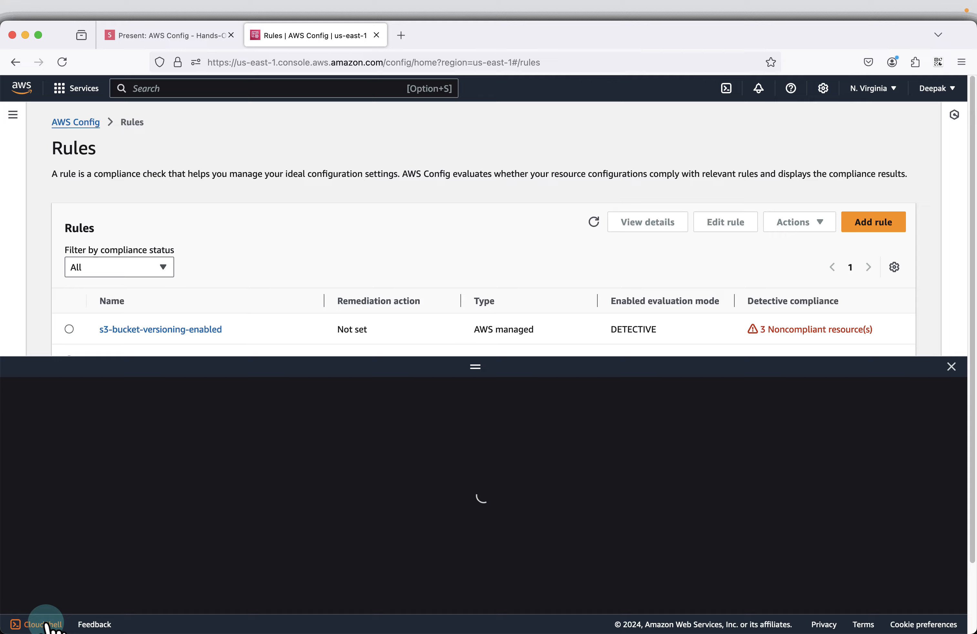
{"action": "left_click", "coordinate": [175, 42]}
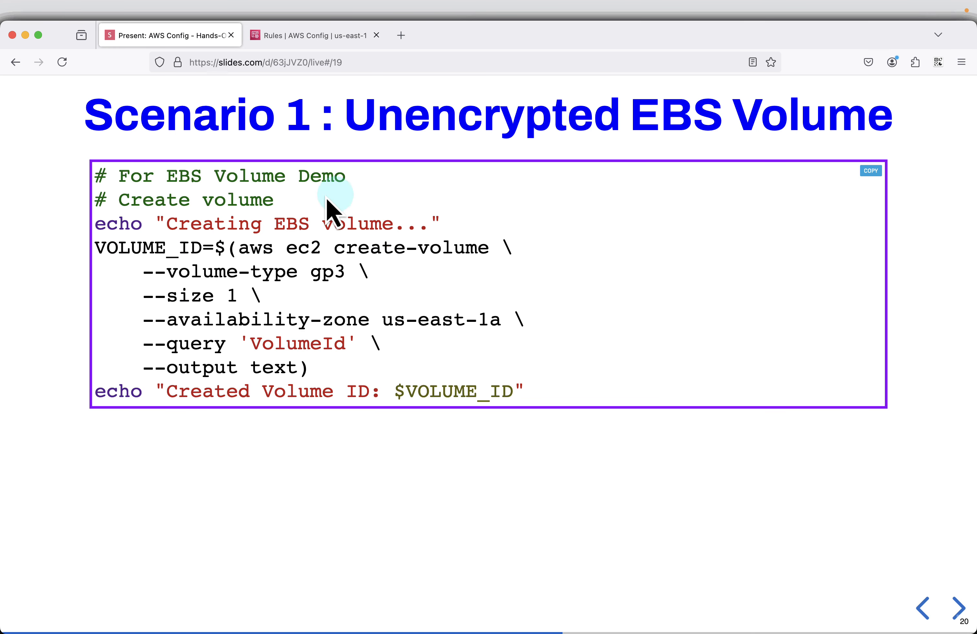
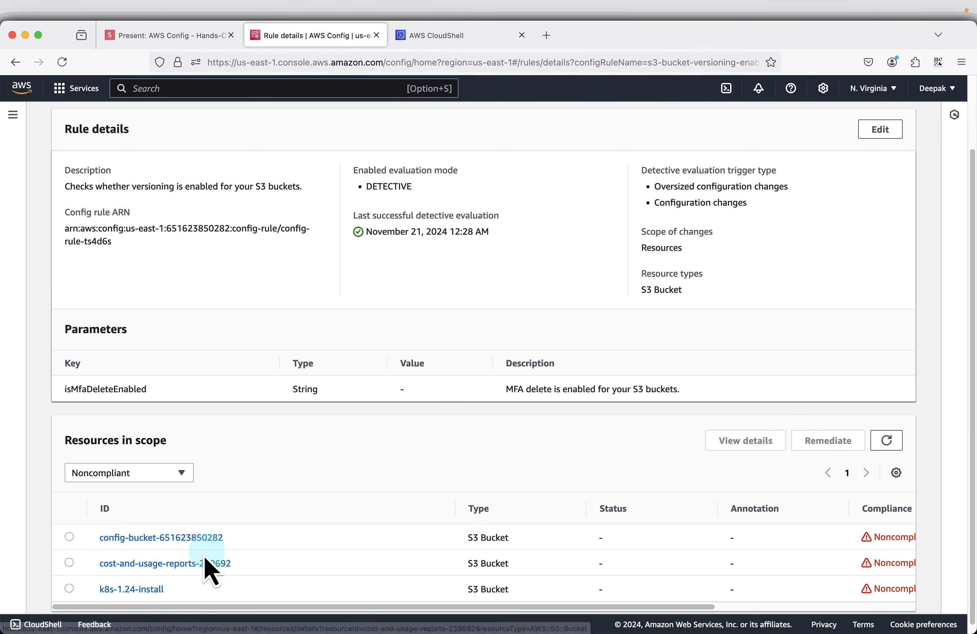
Step: Open the encrypted-volumes rule from the Rules list and examine its noncompliant resources in scope
{"action": "scroll", "coordinate": [270, 514], "scroll_direction": "up", "scroll_amount": 3}
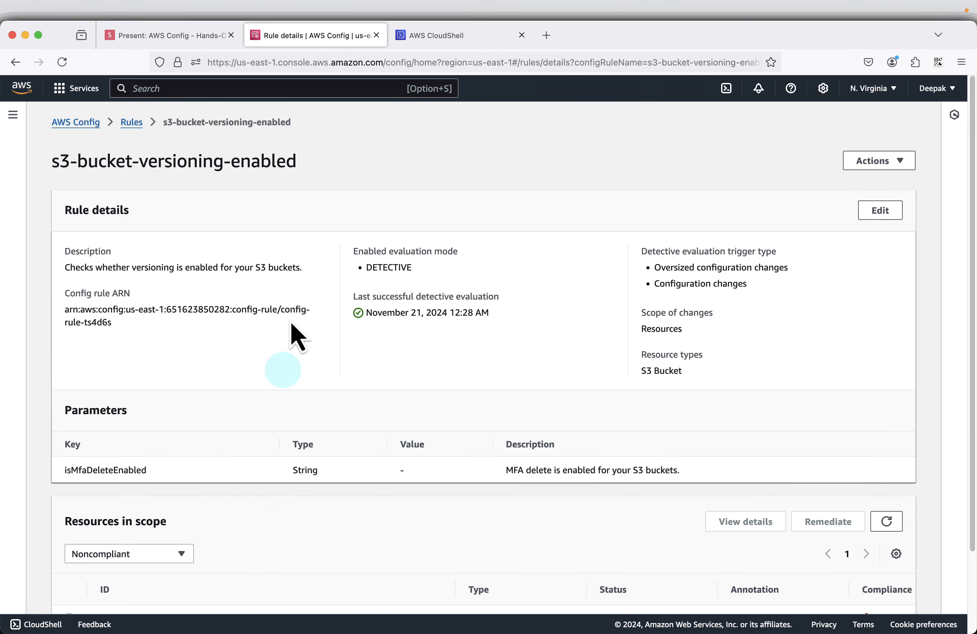
{"action": "left_click", "coordinate": [136, 124]}
{"action": "left_click", "coordinate": [267, 371]}
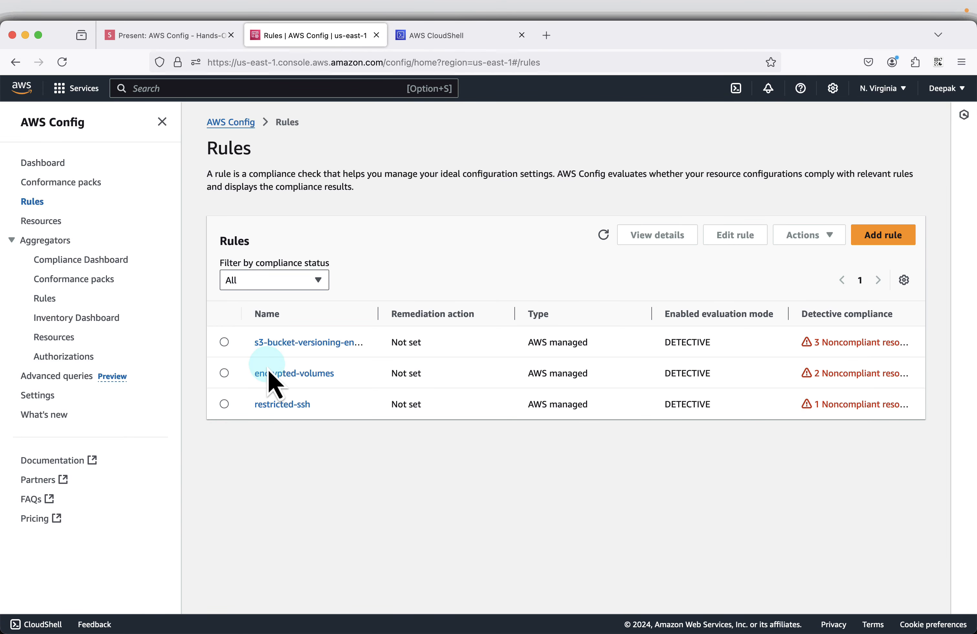
{"action": "left_click", "coordinate": [162, 122]}
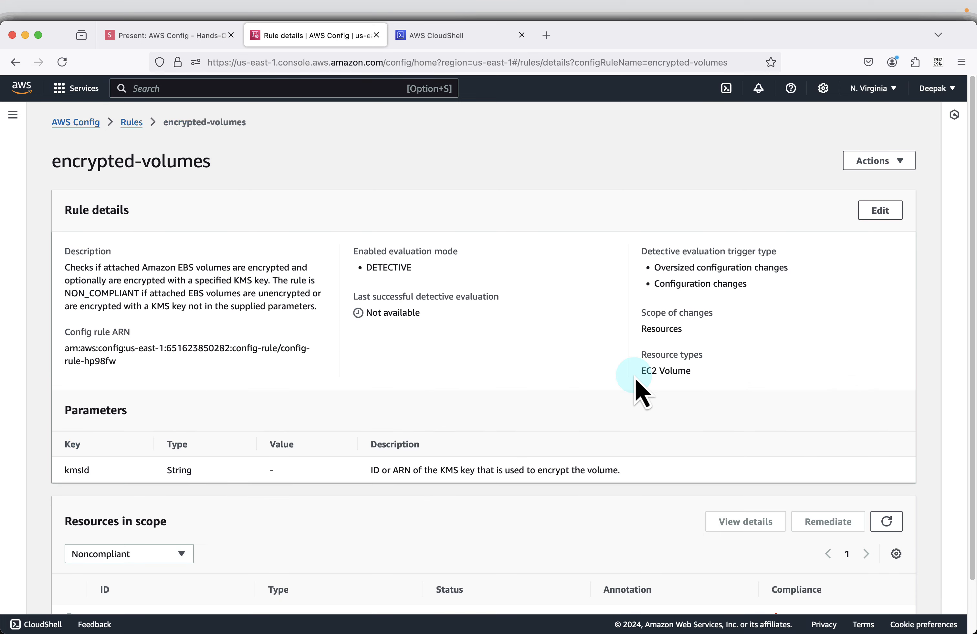
{"action": "scroll", "coordinate": [638, 408], "scroll_direction": "down", "scroll_amount": 2}
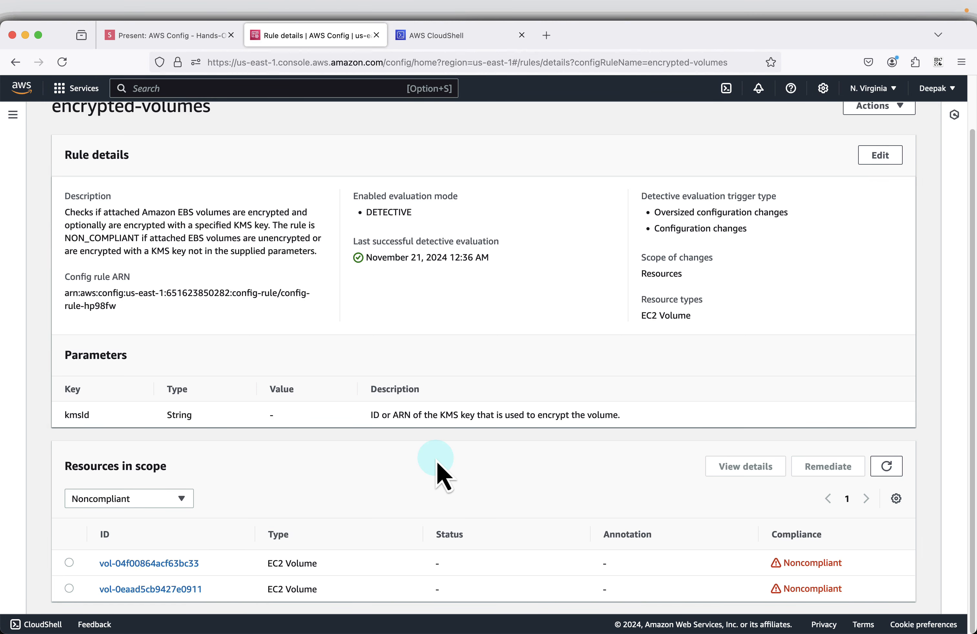
Step: Return to the Rules list and open the restricted-ssh rule's details
{"action": "scroll", "coordinate": [441, 453], "scroll_direction": "up", "scroll_amount": 3}
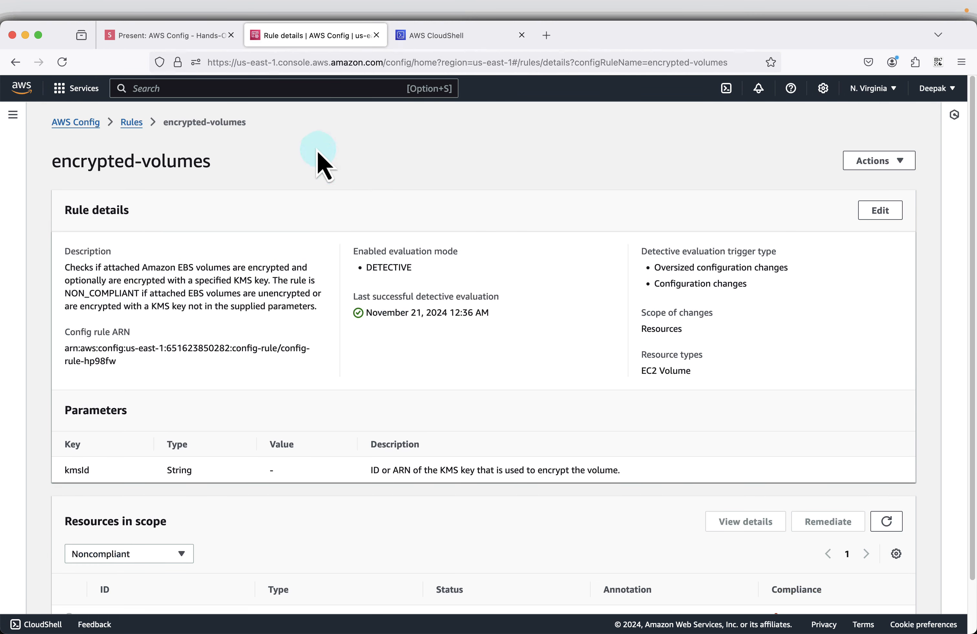
{"action": "left_click", "coordinate": [130, 122]}
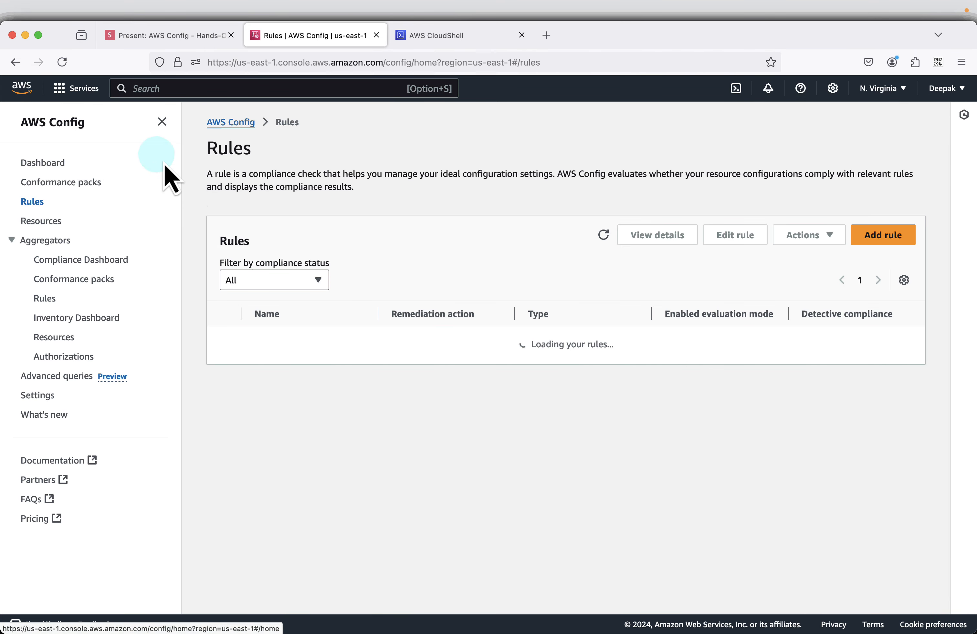
{"action": "left_click", "coordinate": [162, 122]}
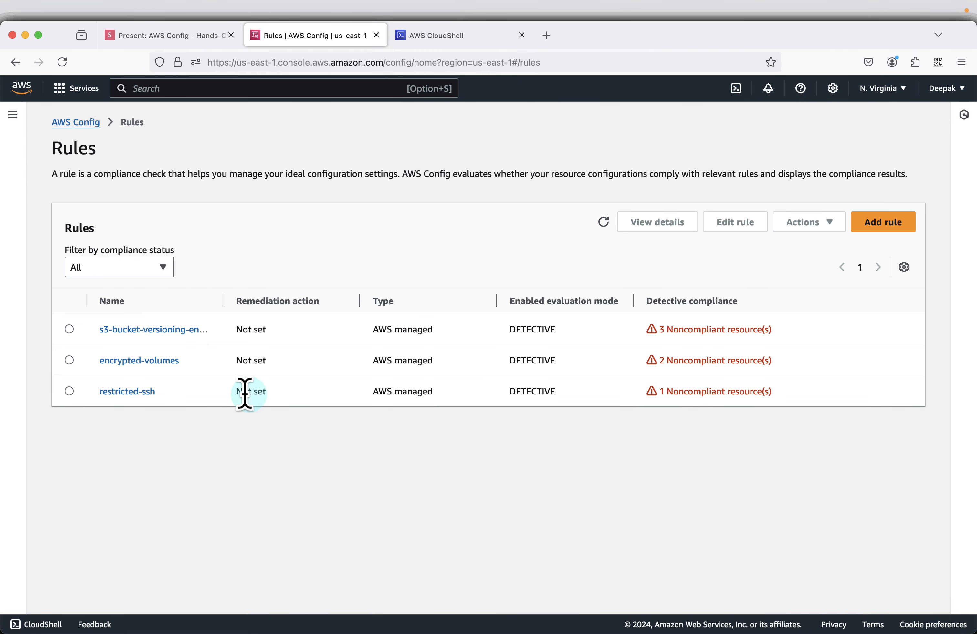
{"action": "left_click", "coordinate": [127, 392]}
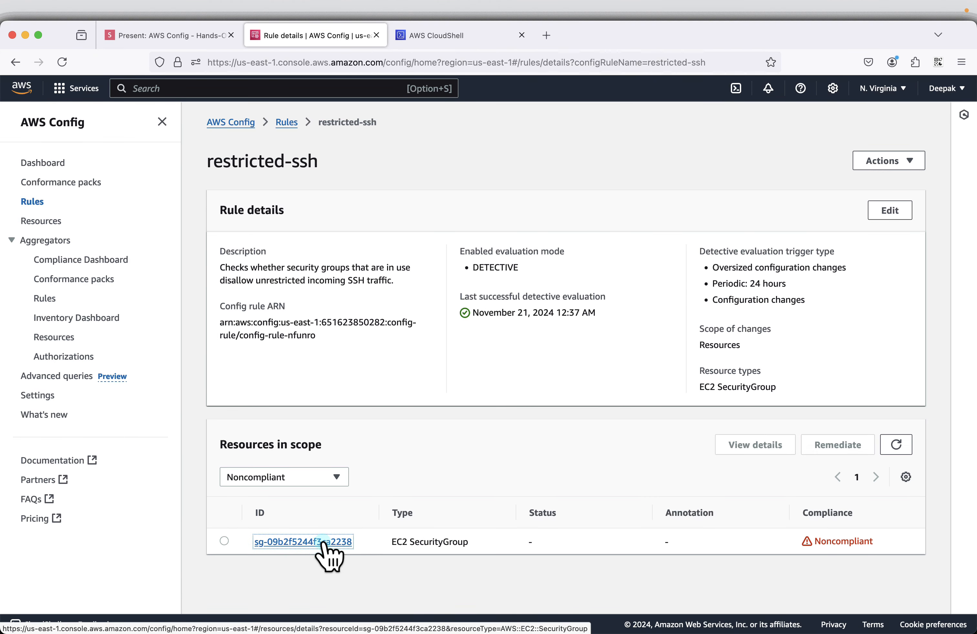
Step: Open the noncompliant security group of the restricted-ssh rule and review its details and applied rules
{"action": "left_click", "coordinate": [322, 543]}
{"action": "scroll", "coordinate": [453, 548], "scroll_direction": "down", "scroll_amount": 3}
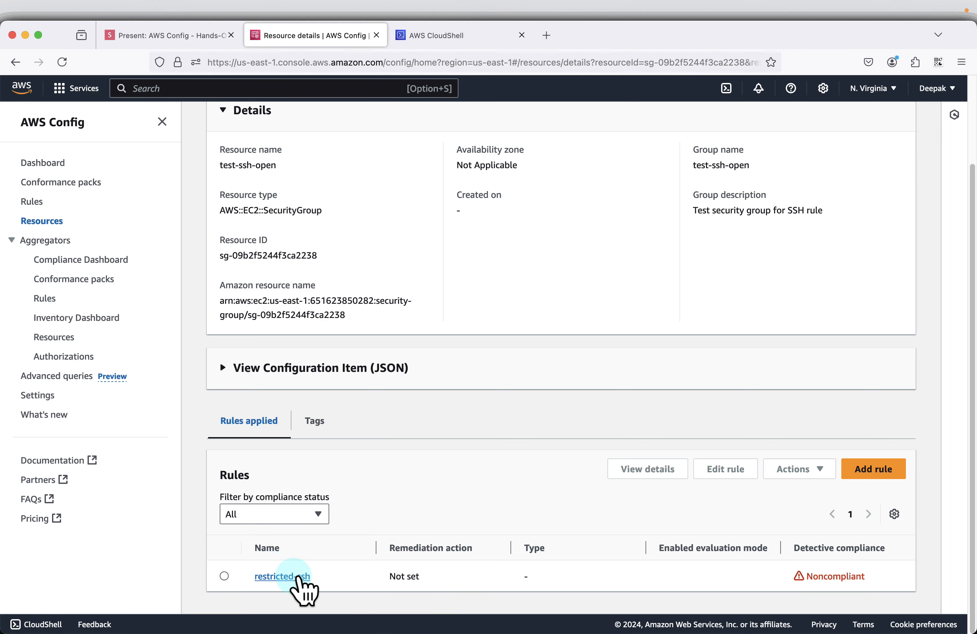
{"action": "left_click", "coordinate": [162, 122]}
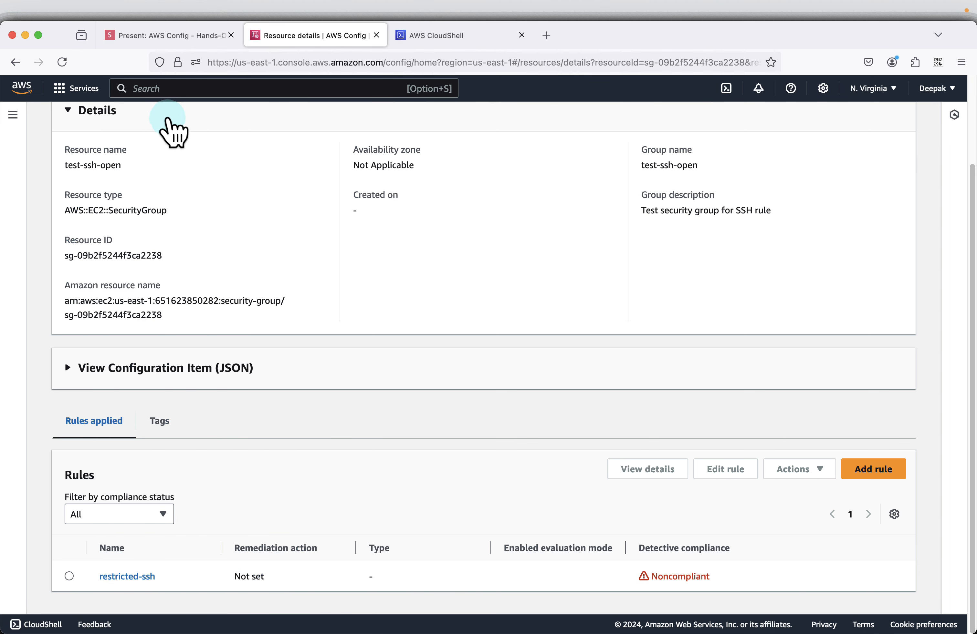
Step: Search the AWS console for ec2 and open the EC2 service in a new browser tab
{"action": "scroll", "coordinate": [387, 233], "scroll_direction": "up", "scroll_amount": 3}
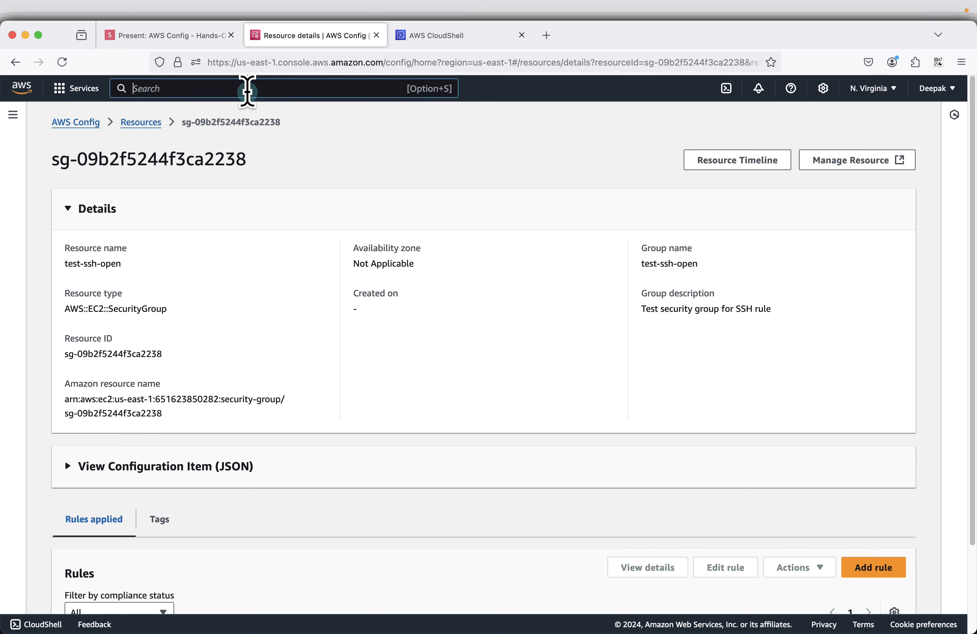
{"action": "left_click", "coordinate": [247, 91]}
{"action": "type", "text": "ec2"}
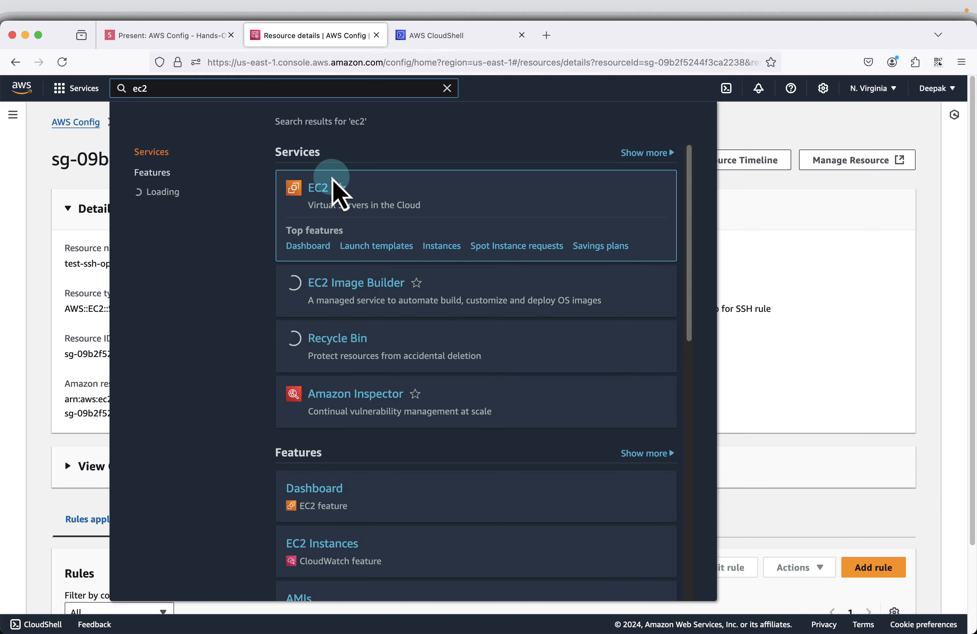
{"action": "right_click", "coordinate": [324, 193]}
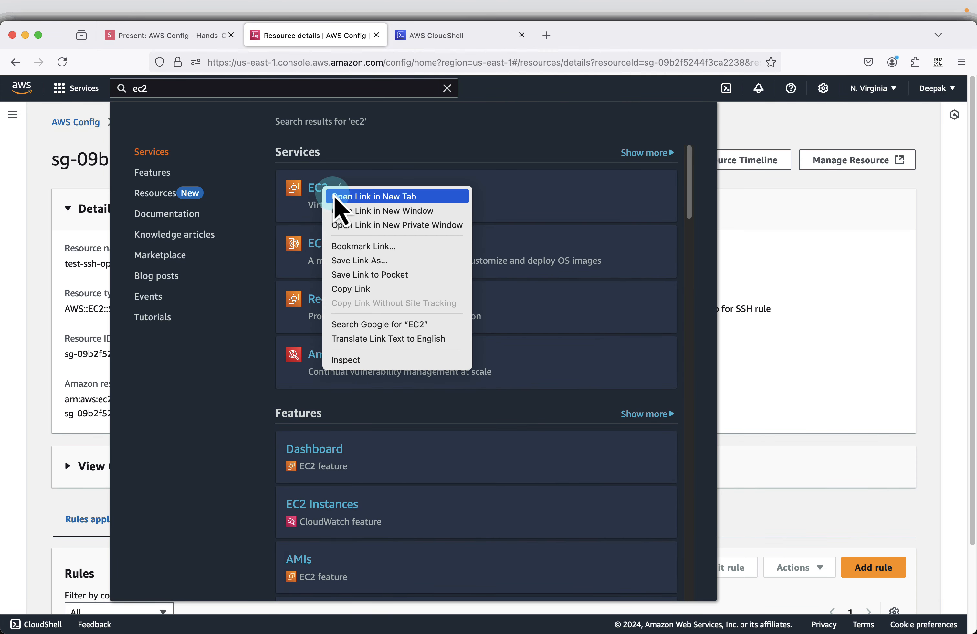
{"action": "left_click", "coordinate": [334, 197]}
{"action": "left_click", "coordinate": [445, 36]}
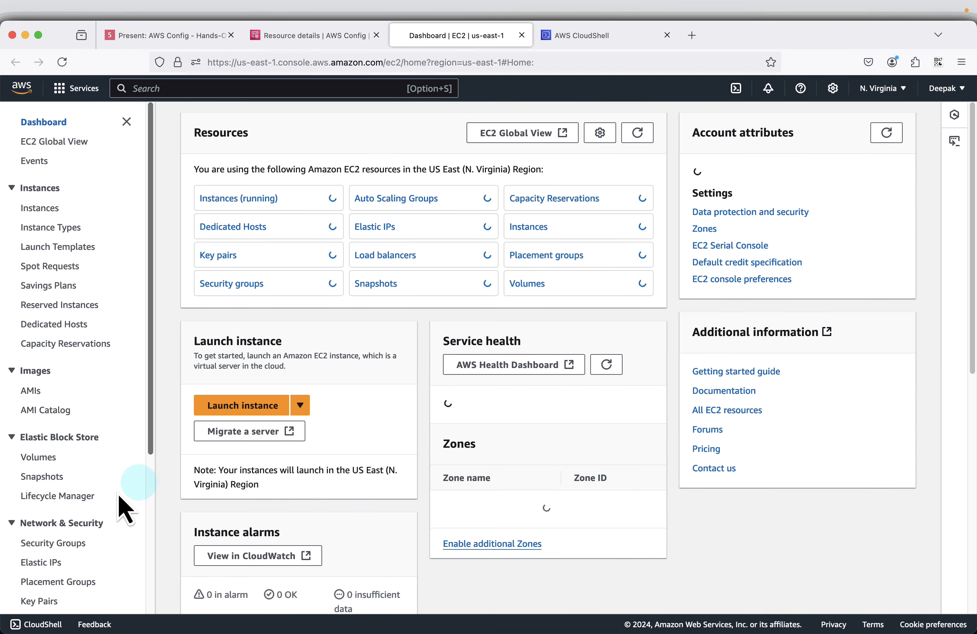
Step: Show the EC2 Security Groups list and open the Volumes page in a separate browser tab
{"action": "left_click", "coordinate": [65, 545]}
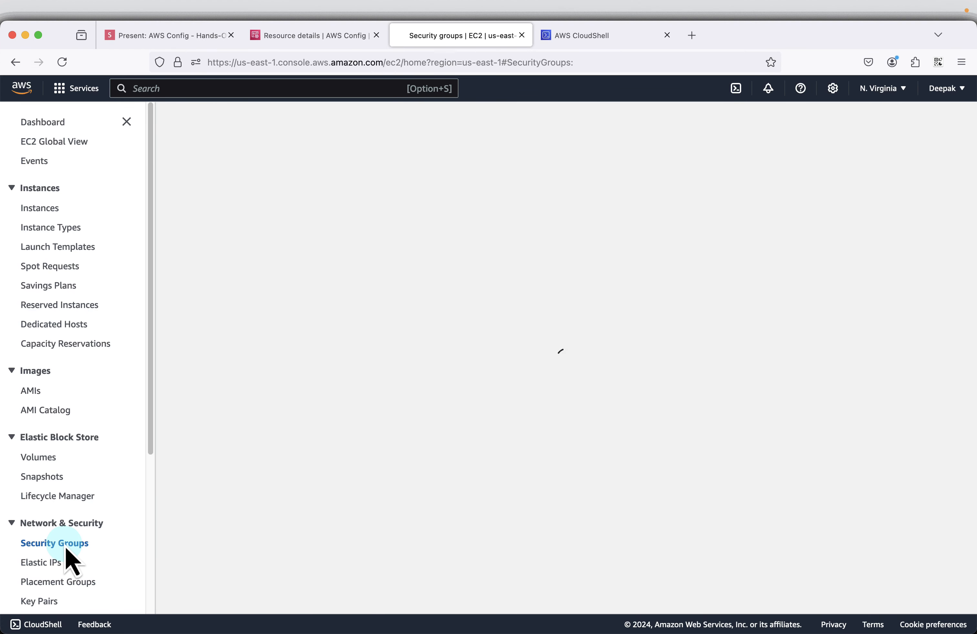
{"action": "right_click", "coordinate": [41, 459]}
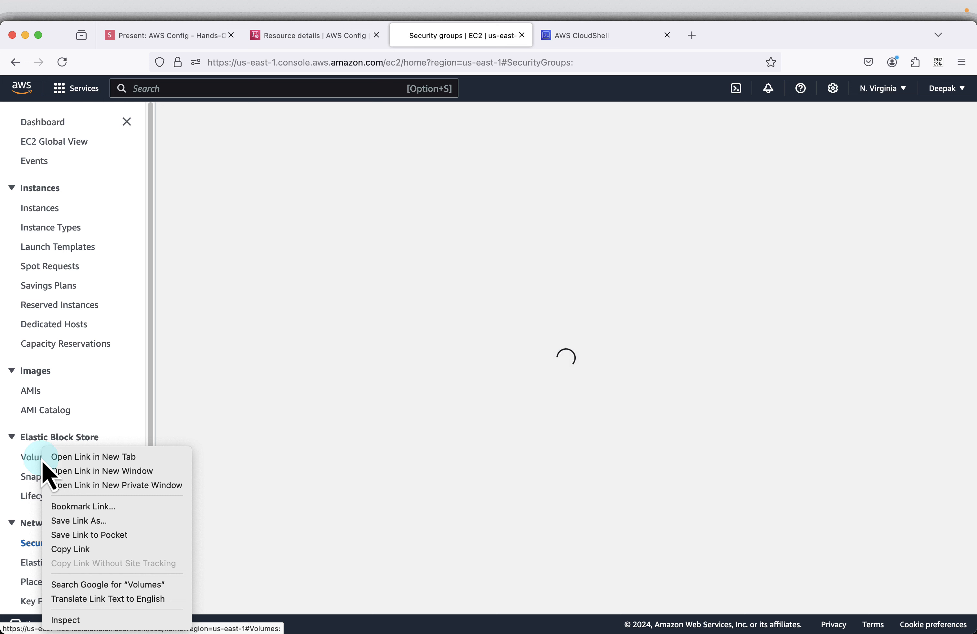
{"action": "left_click", "coordinate": [84, 458]}
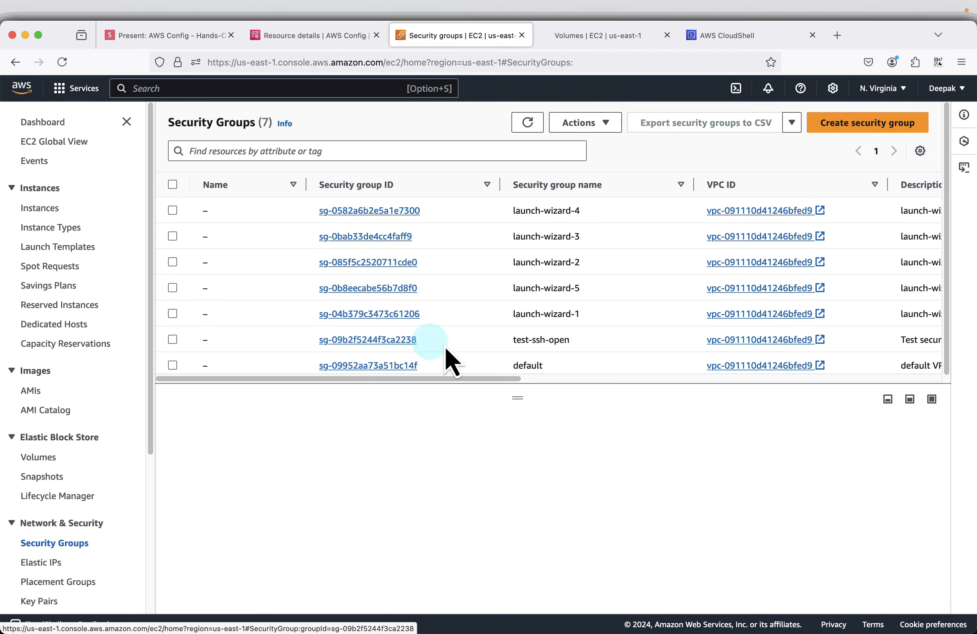
Step: Select the test-ssh-open security group and view its inbound rules with the navigation pane collapsed
{"action": "left_click", "coordinate": [172, 339]}
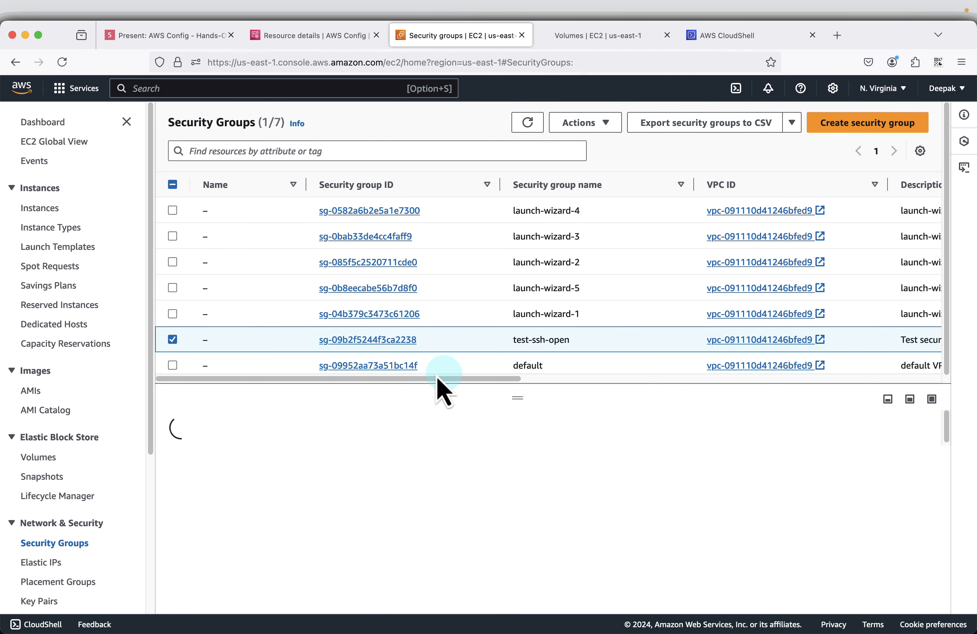
{"action": "scroll", "coordinate": [472, 507], "scroll_direction": "down", "scroll_amount": 2}
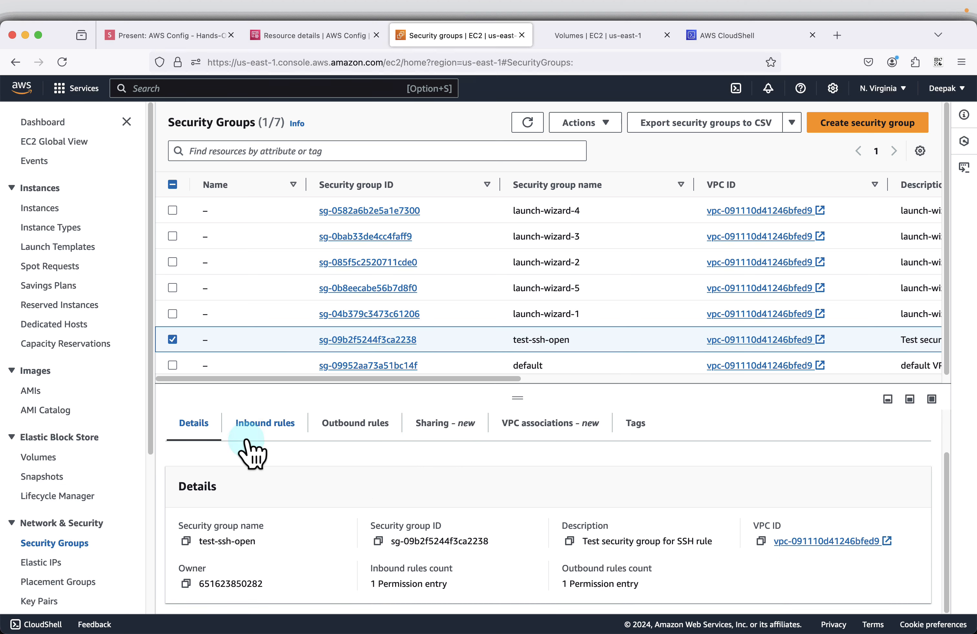
{"action": "left_click", "coordinate": [250, 428]}
{"action": "left_click", "coordinate": [126, 121]}
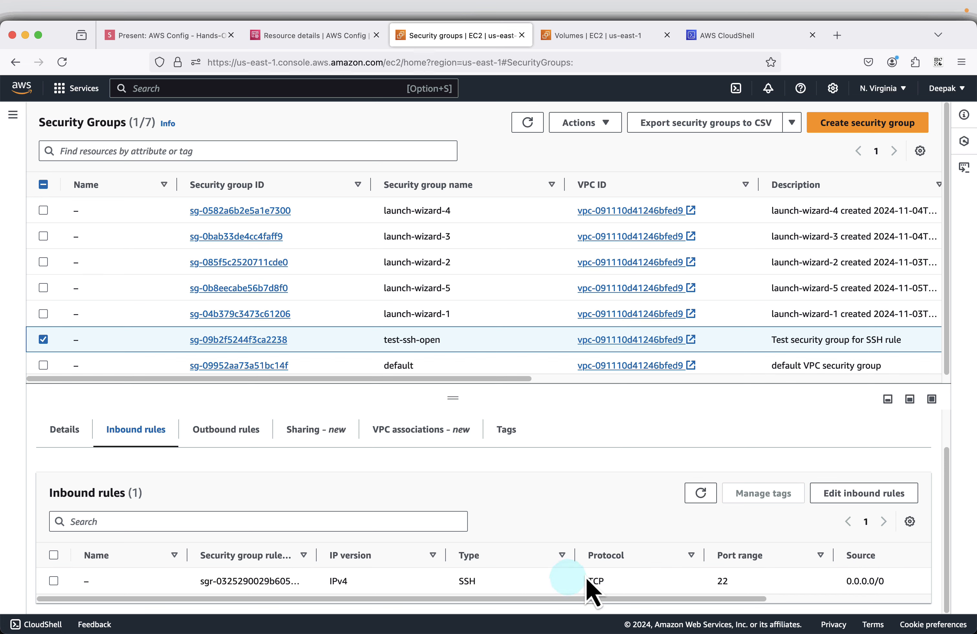
Step: Switch to the Volumes page, select the 1 GiB gp3 volume, and check its attachment and encryption columns
{"action": "left_click", "coordinate": [585, 36]}
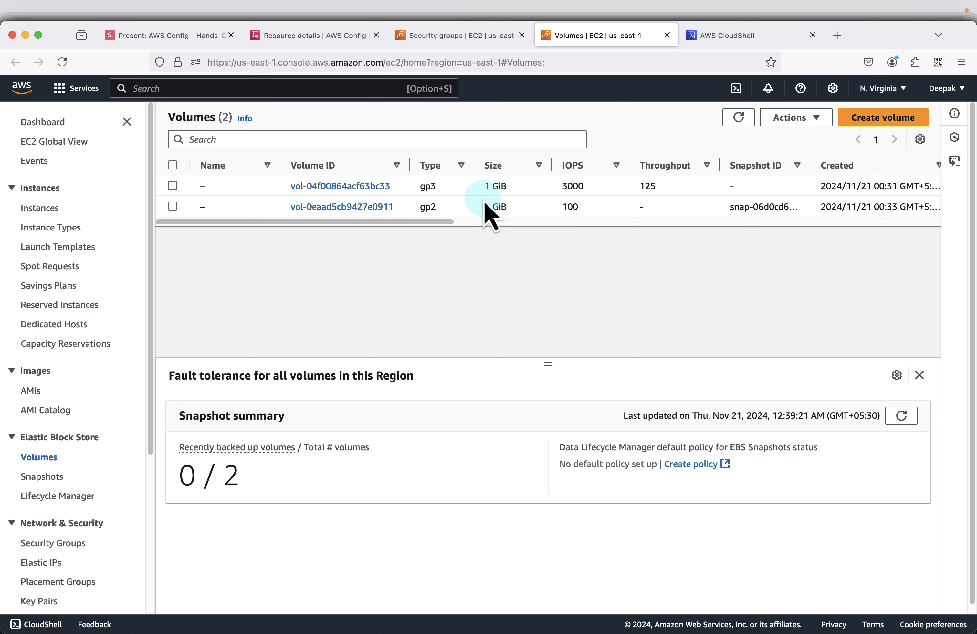
{"action": "left_click", "coordinate": [173, 186]}
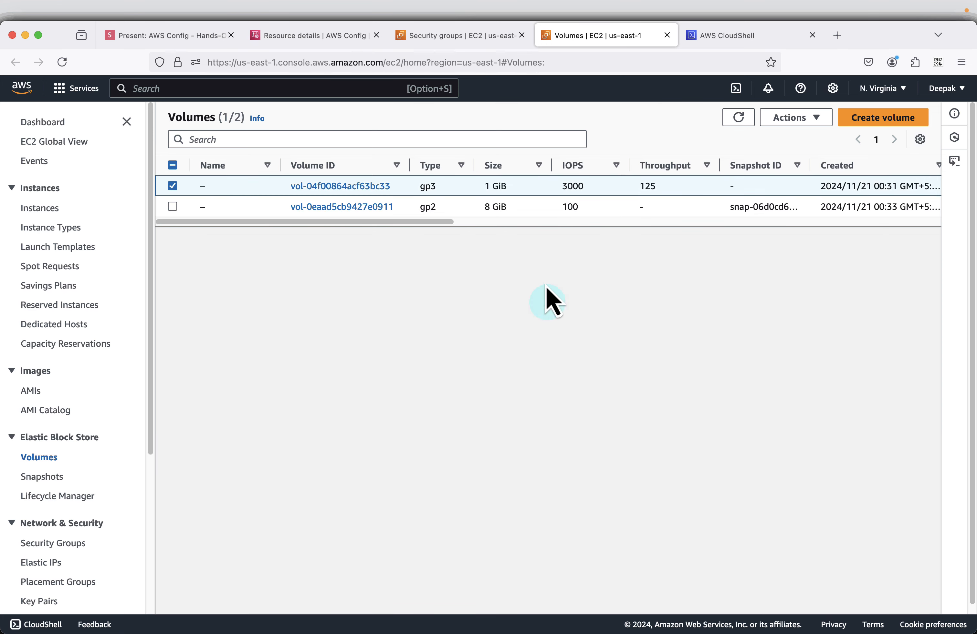
{"action": "scroll", "coordinate": [480, 213], "scroll_direction": "right", "scroll_amount": 10}
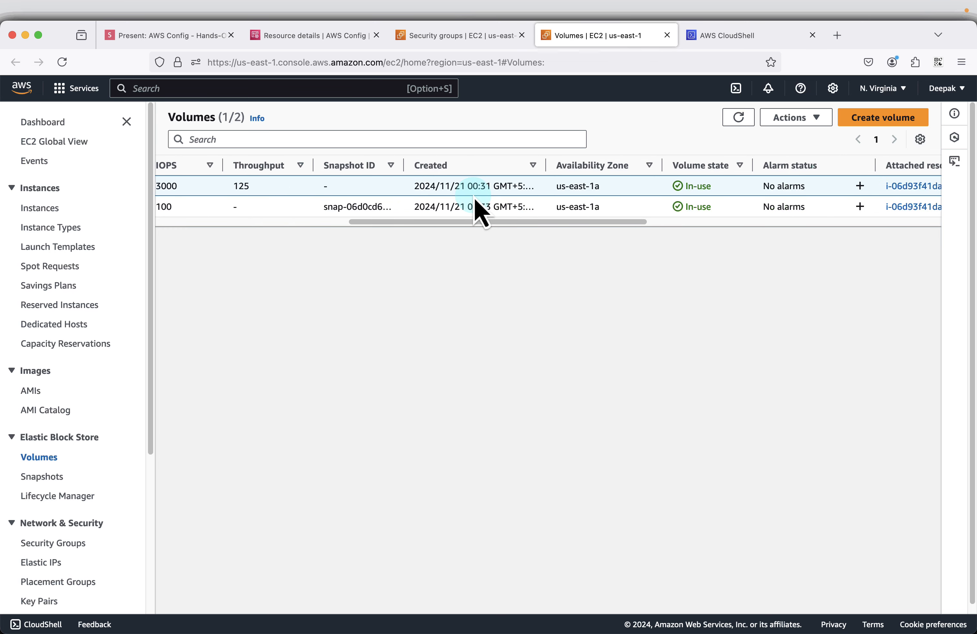
{"action": "scroll", "coordinate": [481, 213], "scroll_direction": "right", "scroll_amount": 10}
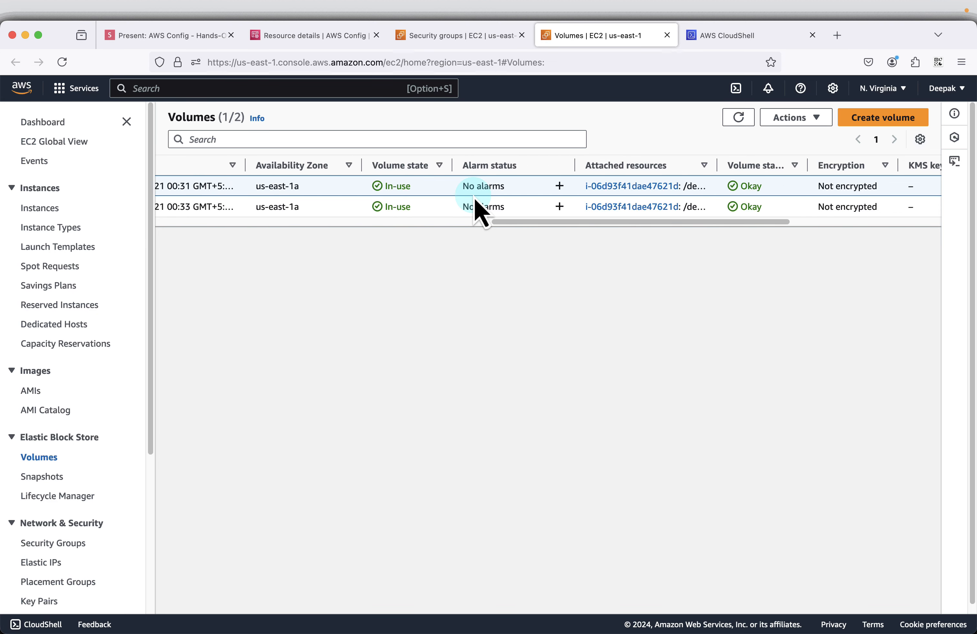
{"action": "scroll", "coordinate": [474, 199], "scroll_direction": "right", "scroll_amount": 5}
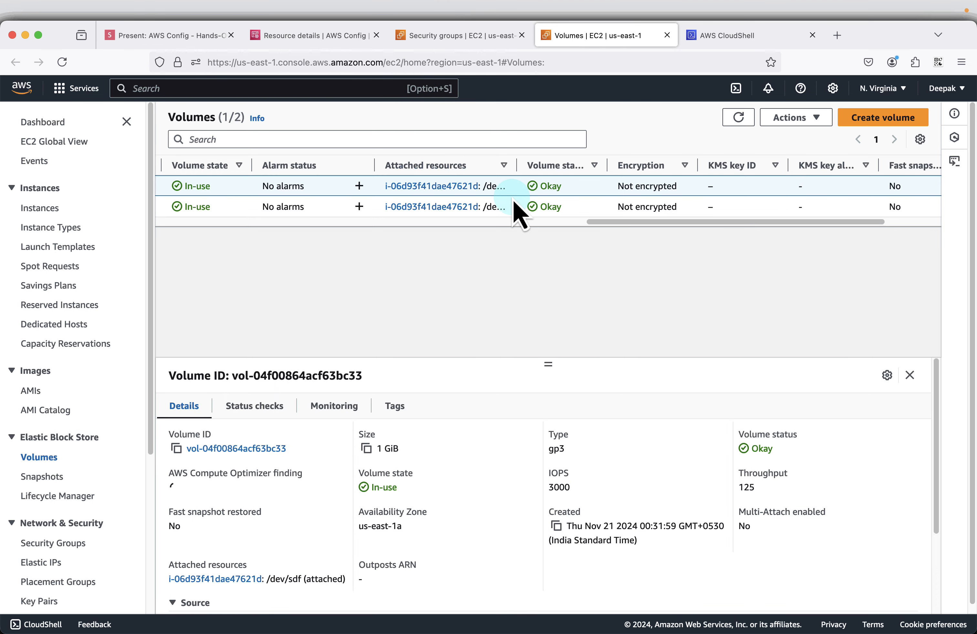
Step: Switch to the slides.com presentation and advance it to the slide "Terminate (delete) instance"
{"action": "left_click", "coordinate": [171, 47]}
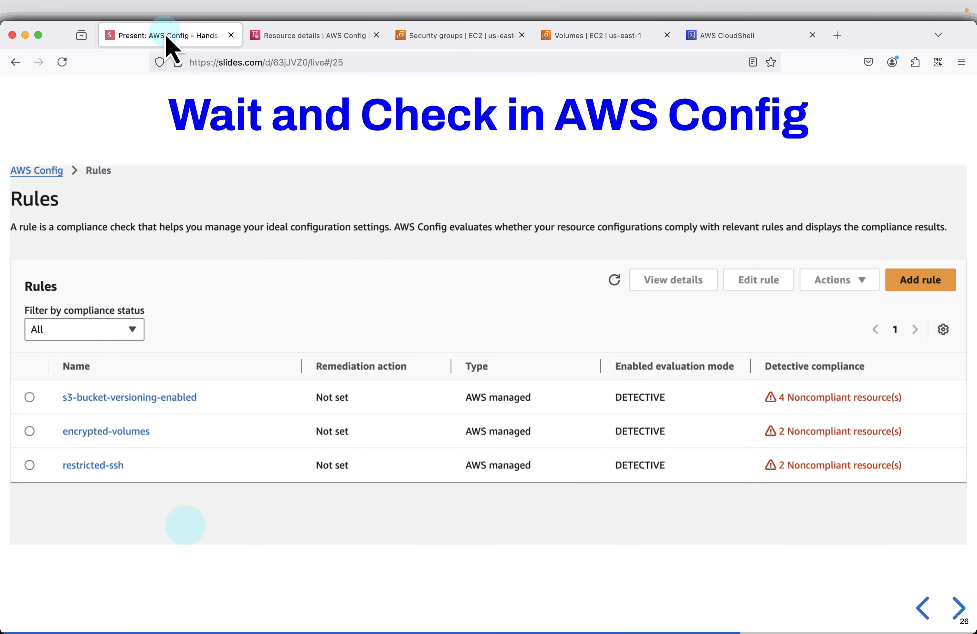
{"action": "left_click", "coordinate": [457, 246]}
{"action": "left_click", "coordinate": [703, 361]}
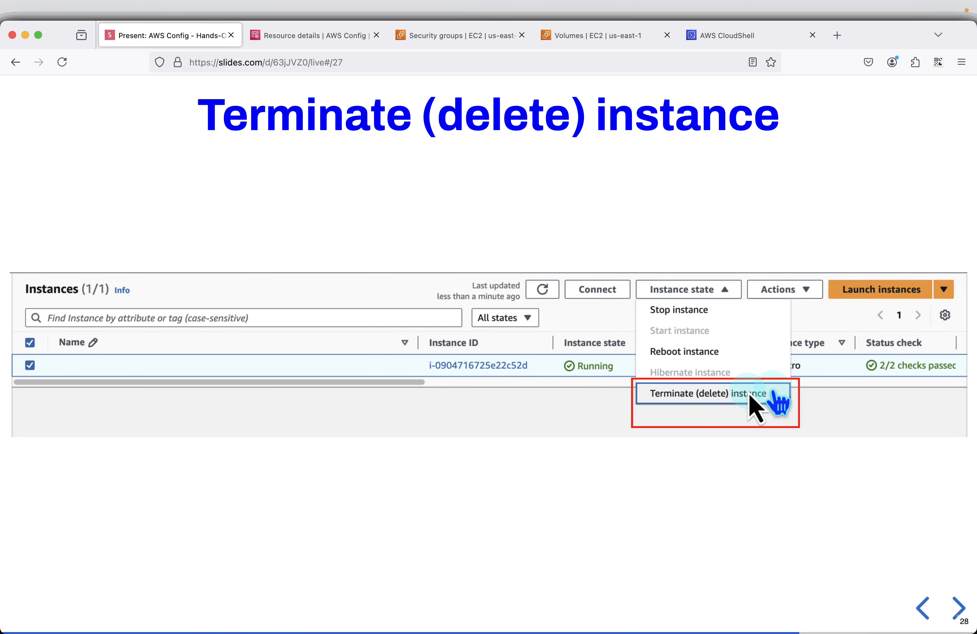
Step: Return to the EC2 Volumes page and open the Instances page in a new browser tab
{"action": "left_click", "coordinate": [592, 44]}
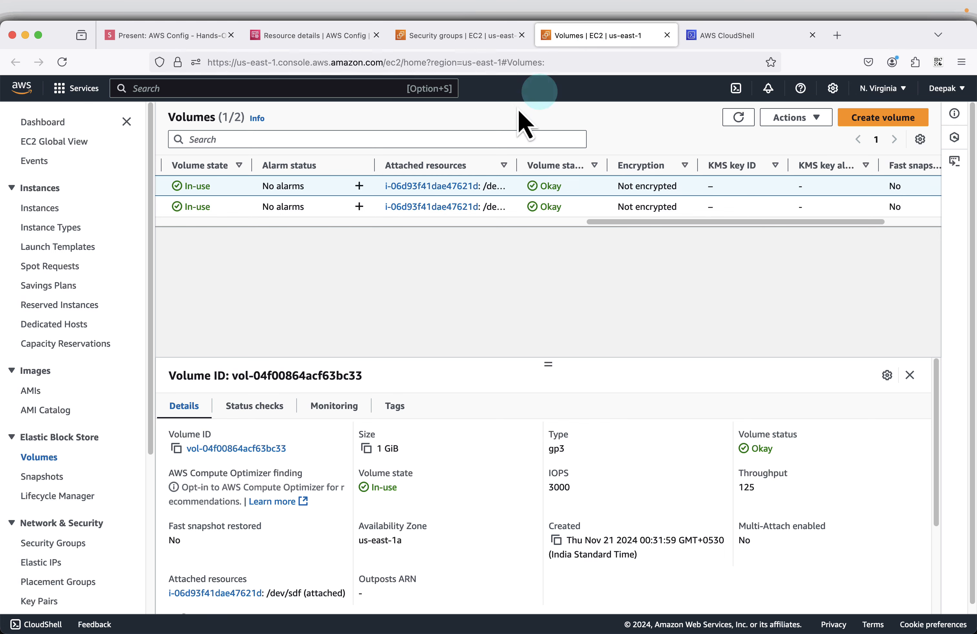
{"action": "right_click", "coordinate": [51, 209]}
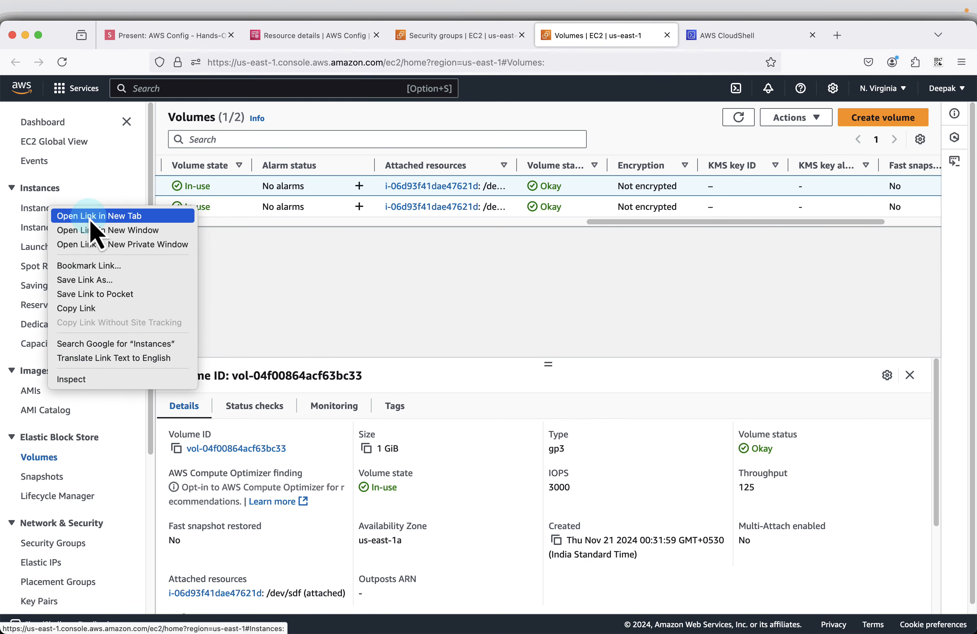
{"action": "left_click", "coordinate": [91, 218]}
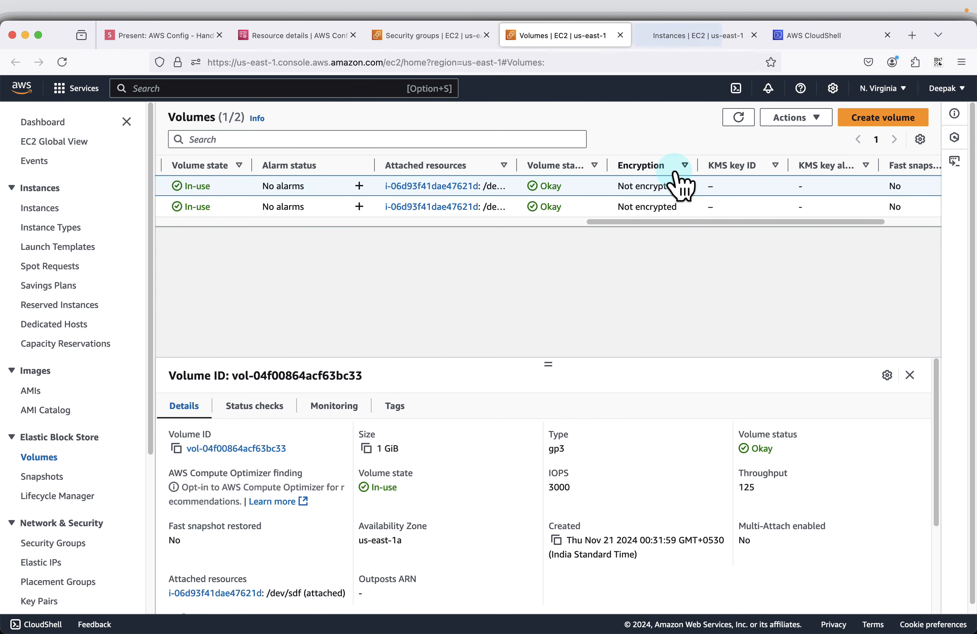
{"action": "left_click", "coordinate": [687, 40]}
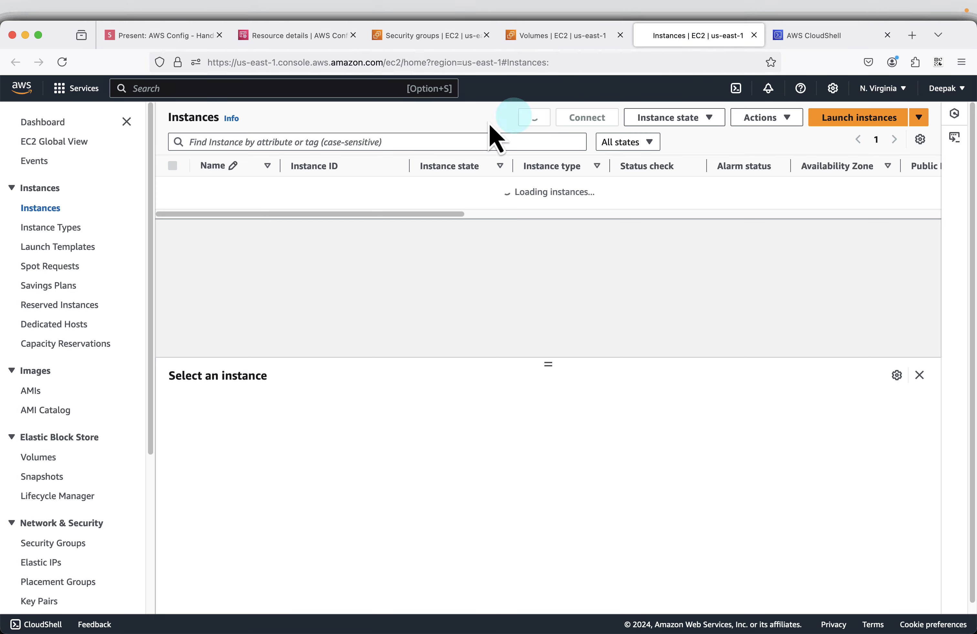
Step: Terminate the running t2.micro EC2 instance, confirm the deletion, and return to the presentation's termination slide
{"action": "left_click", "coordinate": [174, 170]}
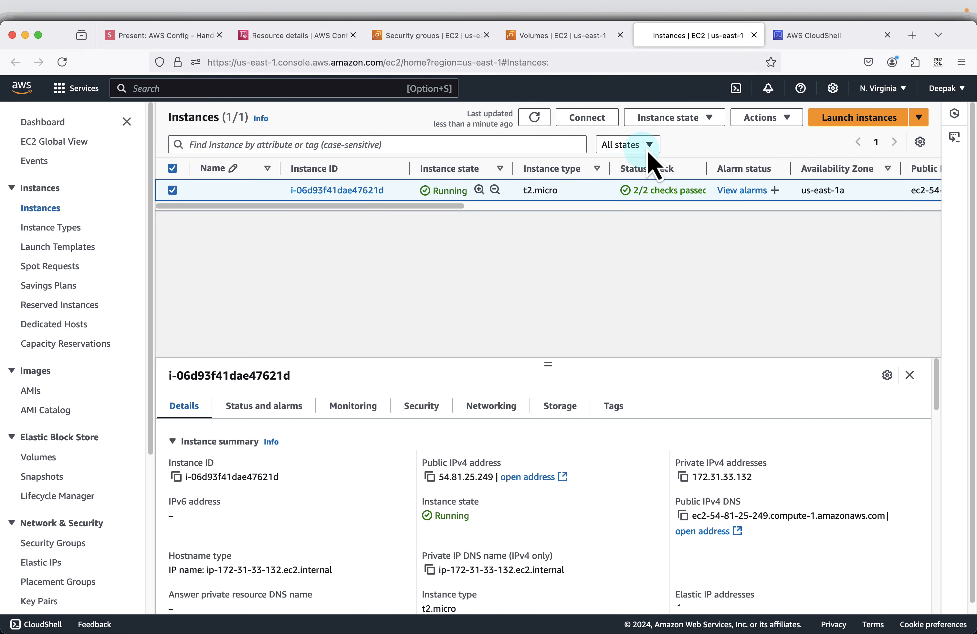
{"action": "left_click", "coordinate": [677, 120]}
{"action": "left_click", "coordinate": [694, 219]}
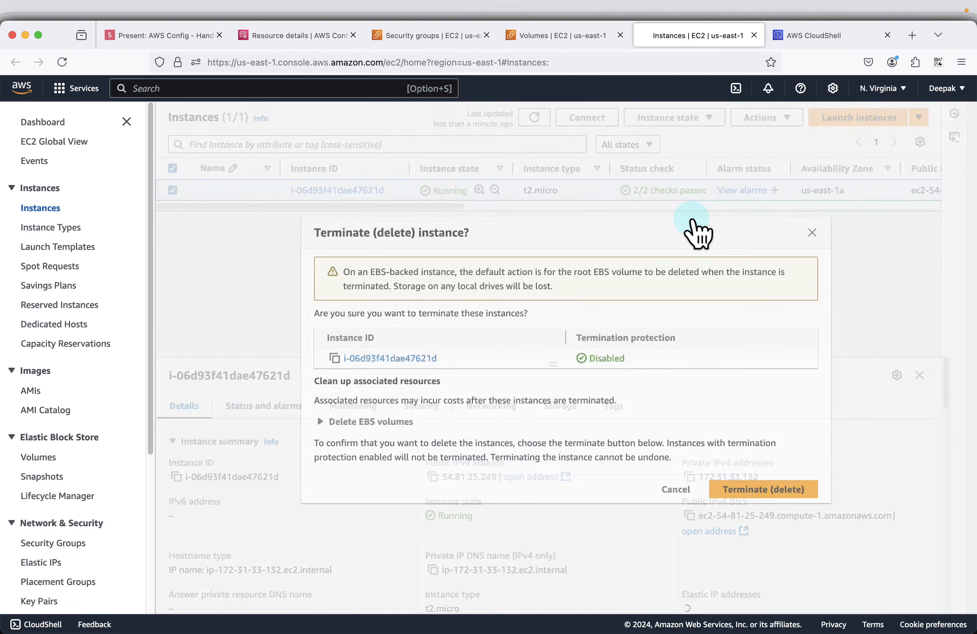
{"action": "left_click", "coordinate": [762, 501]}
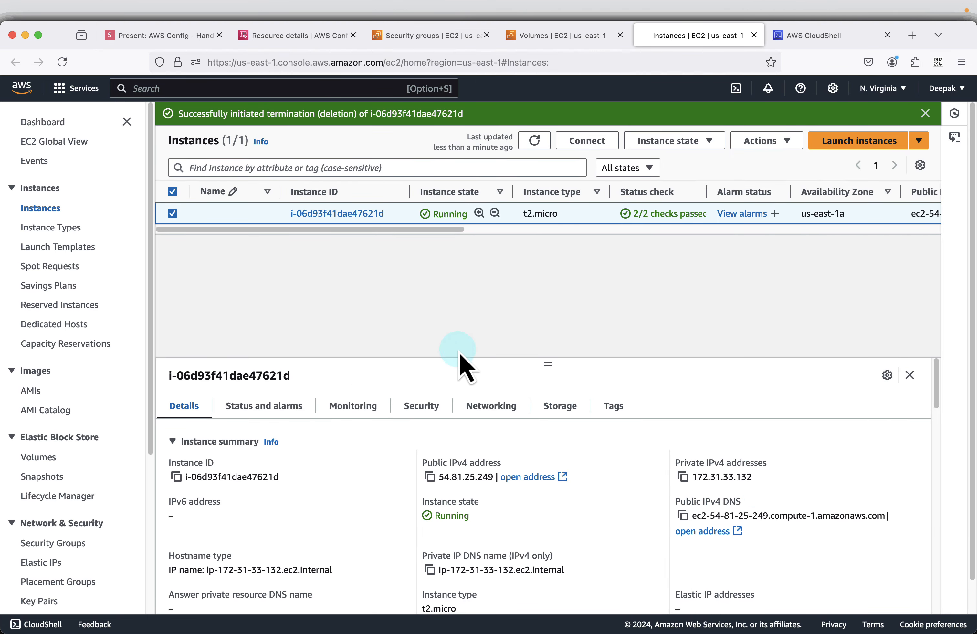
{"action": "left_click", "coordinate": [168, 36]}
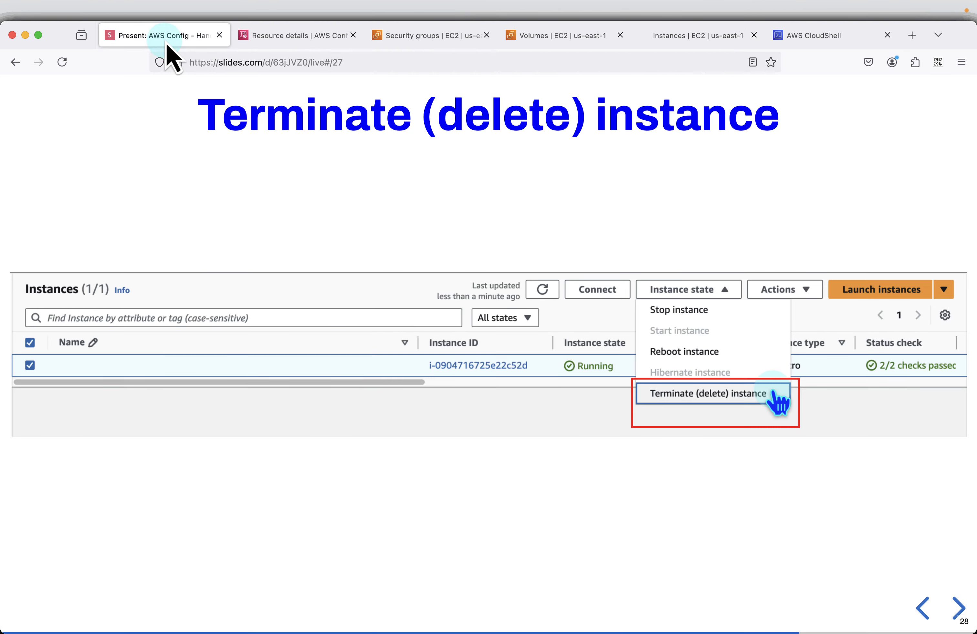
Step: Advance the presentation to the slide "Delete S3 Bucket", return to the EC2 Instances page, and open the S3 buckets page in a new browser tab
{"action": "key", "text": "Right"}
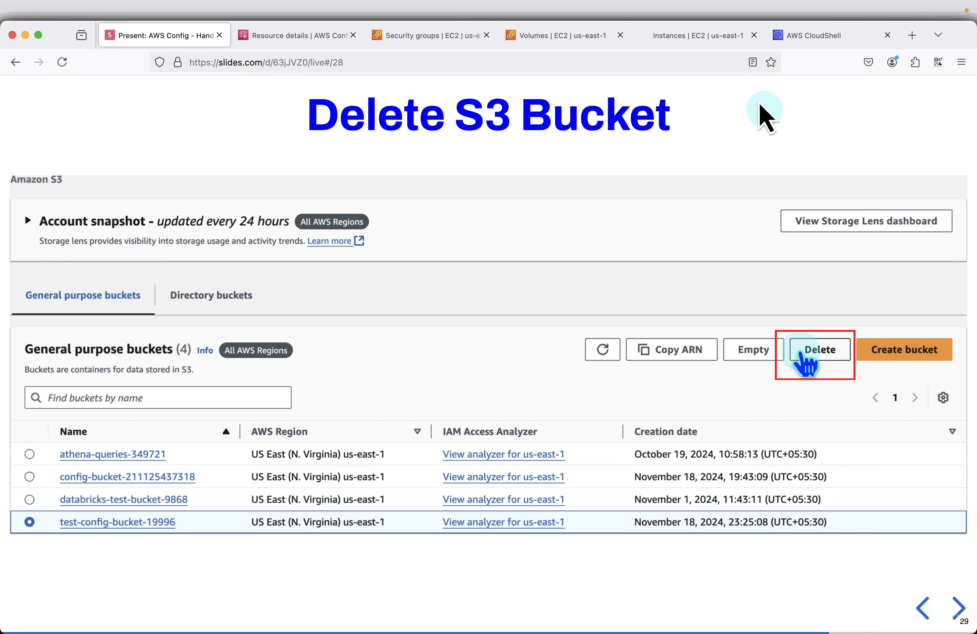
{"action": "left_click", "coordinate": [697, 36]}
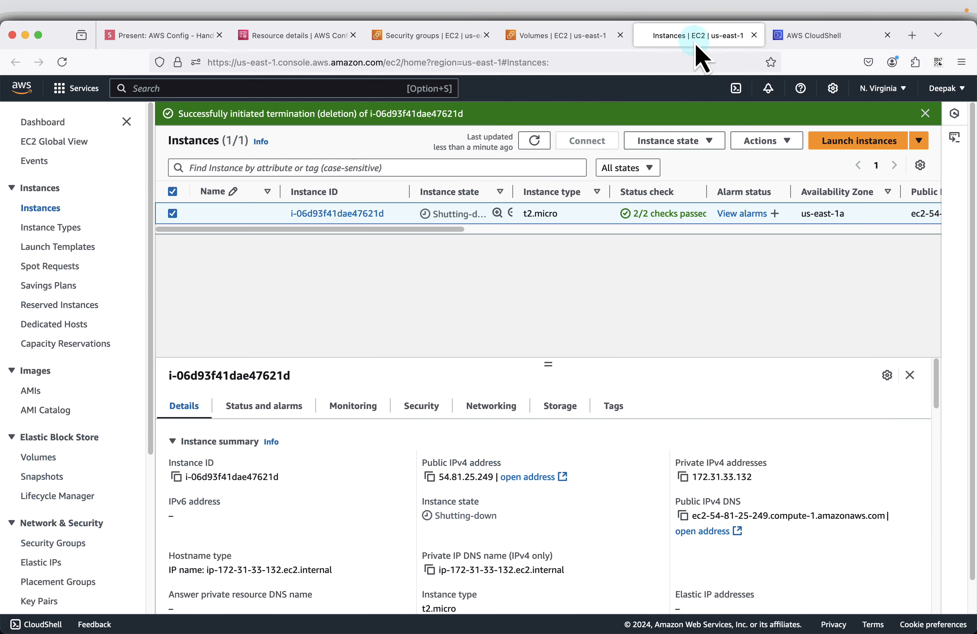
{"action": "left_click", "coordinate": [272, 88]}
{"action": "type", "text": "s3"}
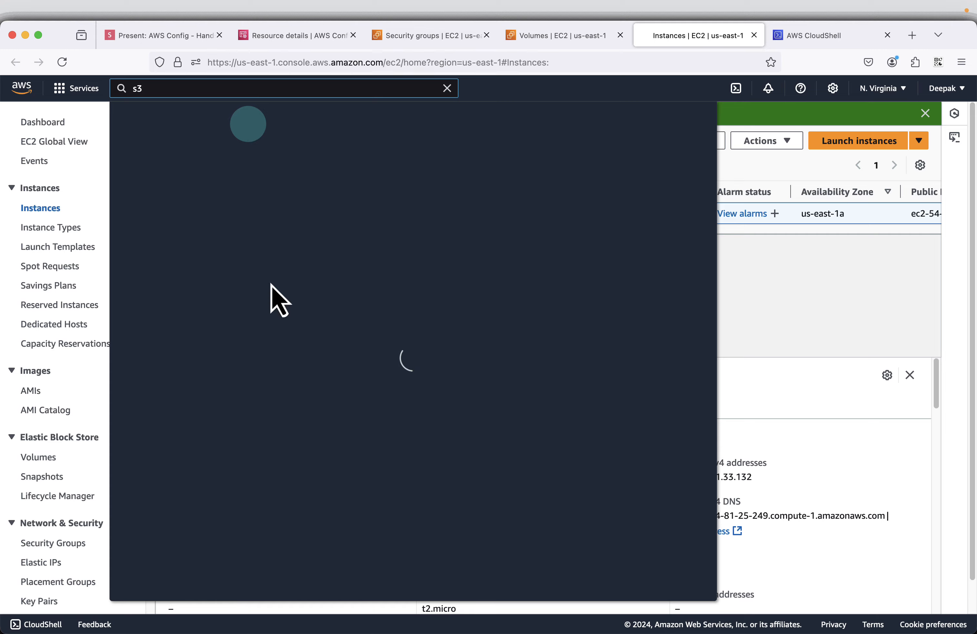
{"action": "key", "text": "Return"}
{"action": "left_click", "coordinate": [224, 485]}
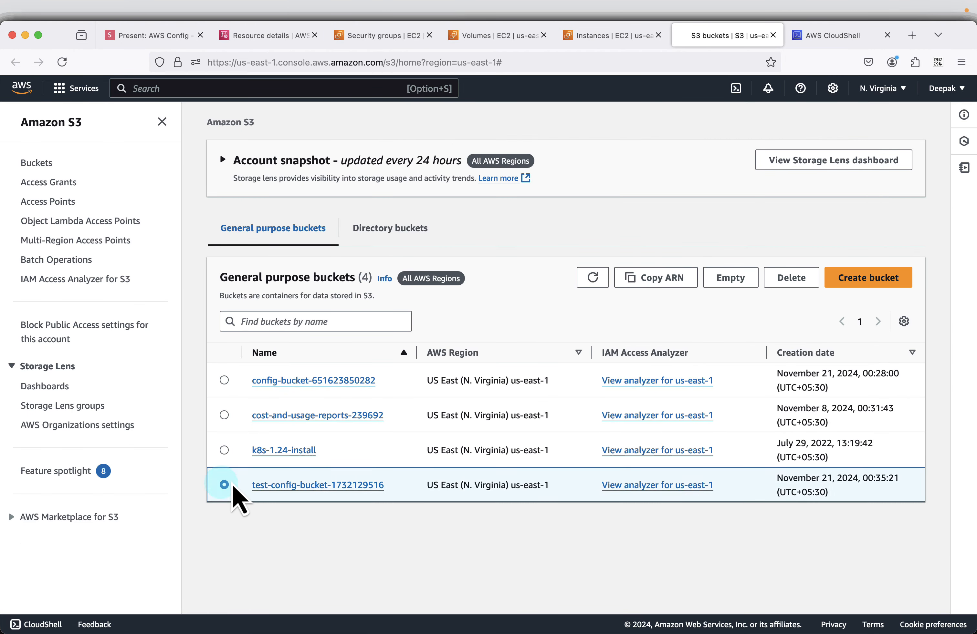
{"action": "left_click", "coordinate": [797, 278]}
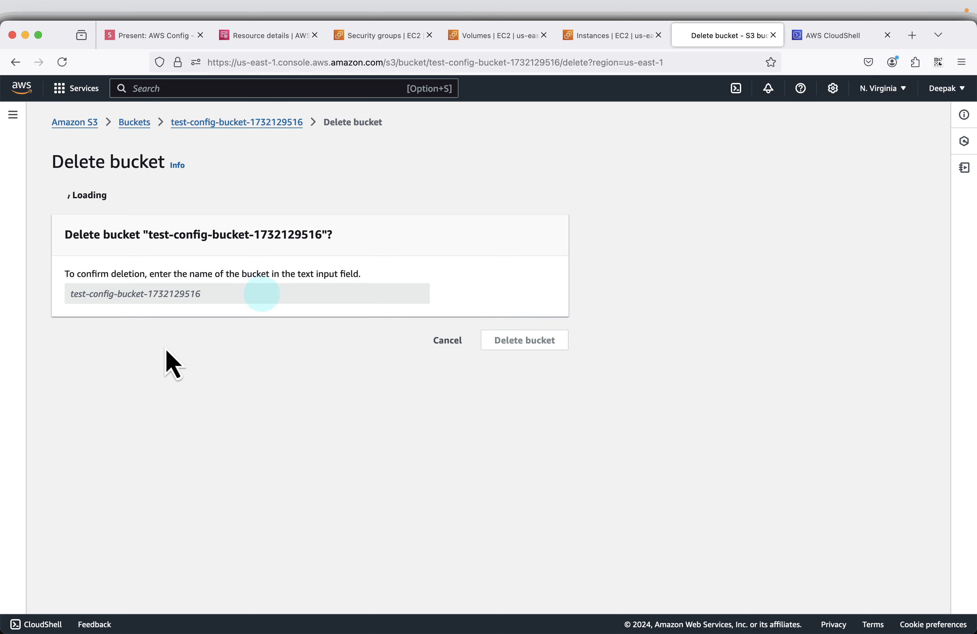
{"action": "left_click_drag", "start_coordinate": [151, 351], "coordinate": [249, 348]}
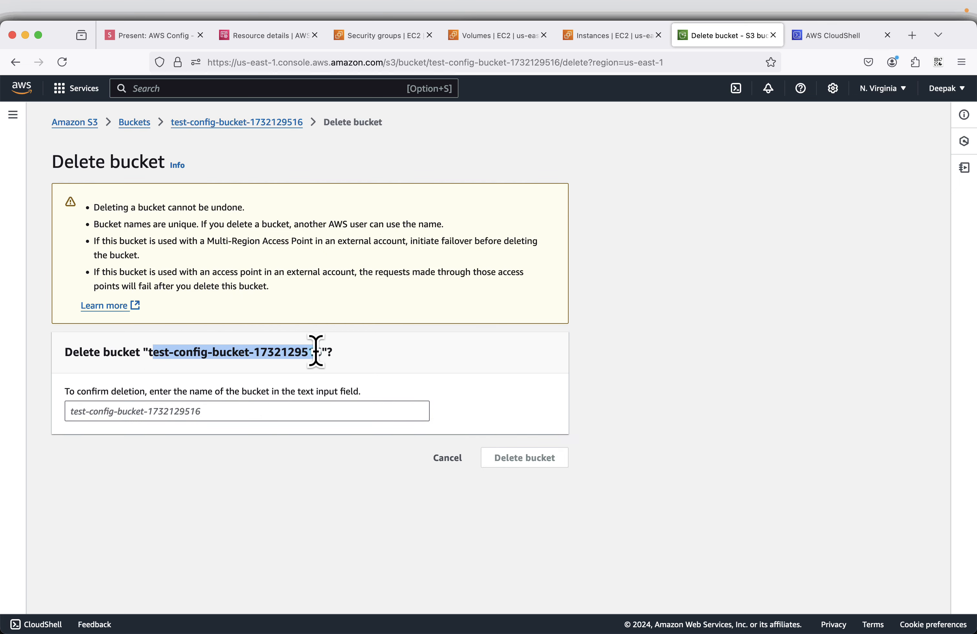
{"action": "left_click_drag", "start_coordinate": [321, 353], "coordinate": [327, 352]}
{"action": "key", "text": "super+c"}
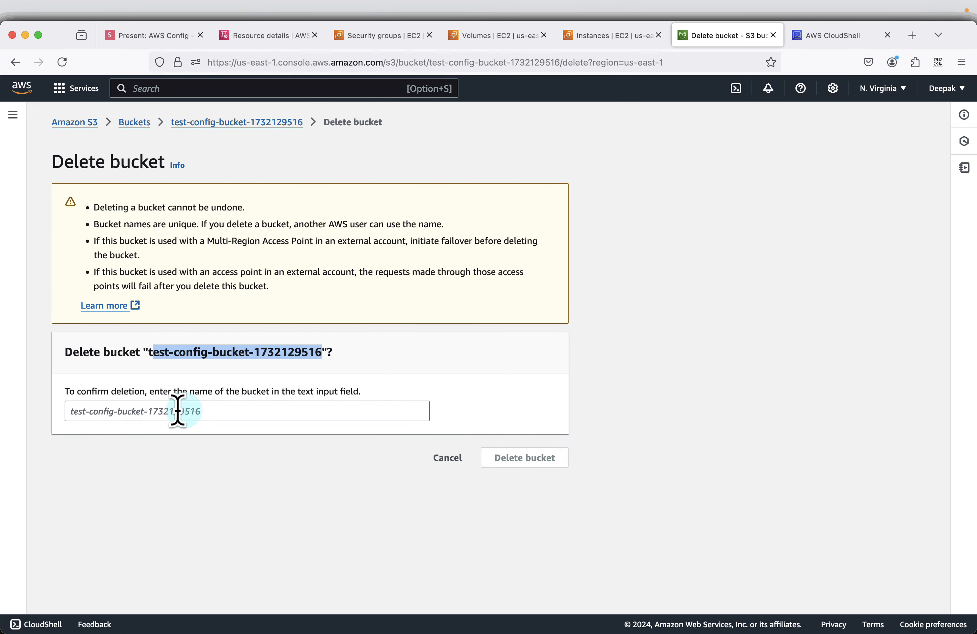
{"action": "left_click", "coordinate": [176, 411]}
{"action": "type", "text": "t"}
{"action": "key", "text": "super+v"}
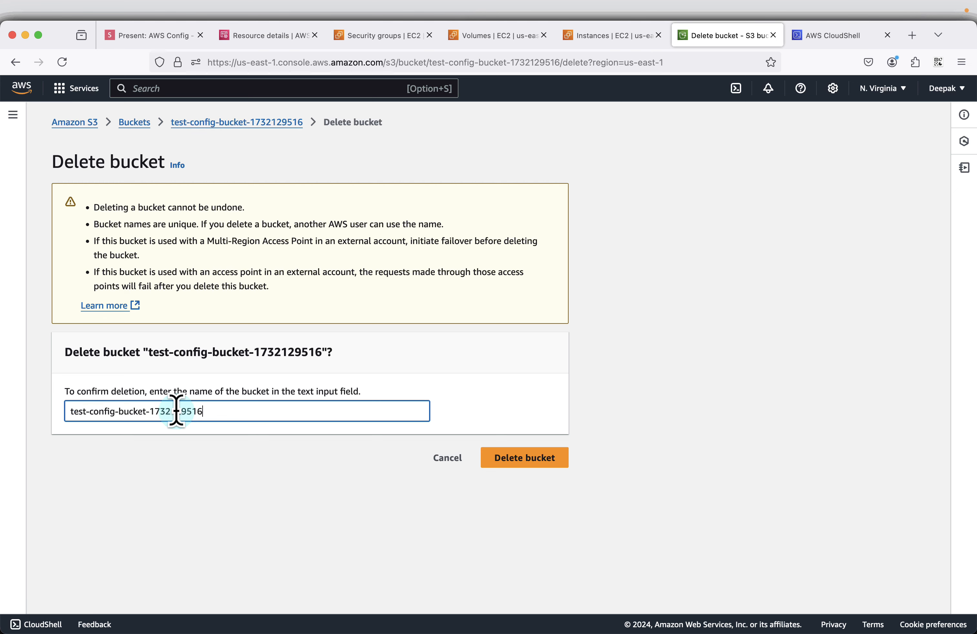
{"action": "left_click", "coordinate": [498, 465]}
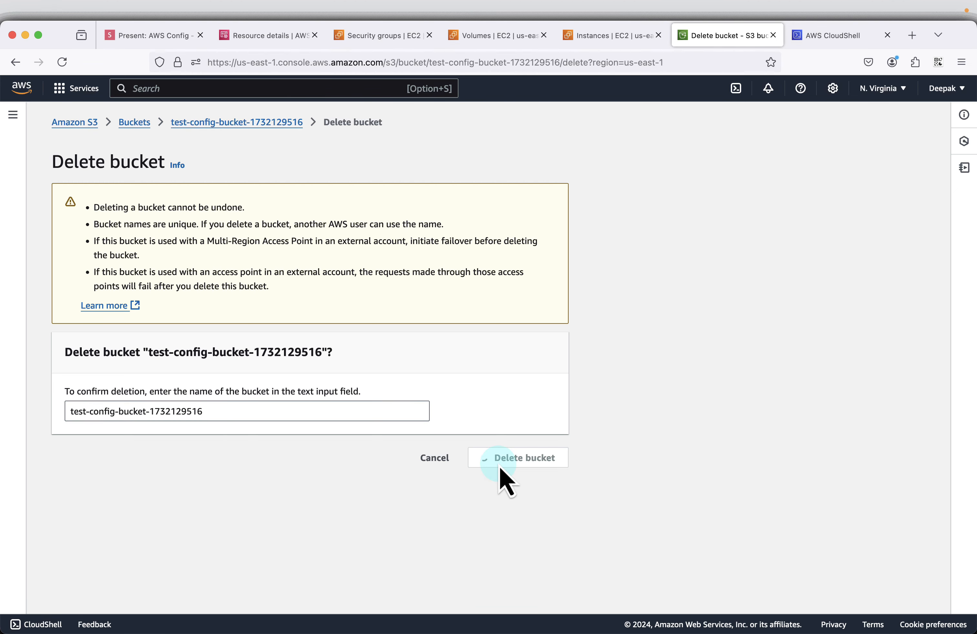
Step: Advance the slides.com presentation to "Delete volume", return to the EC2 Volumes page, and refresh its list with the navigation pane collapsed
{"action": "left_click", "coordinate": [153, 37]}
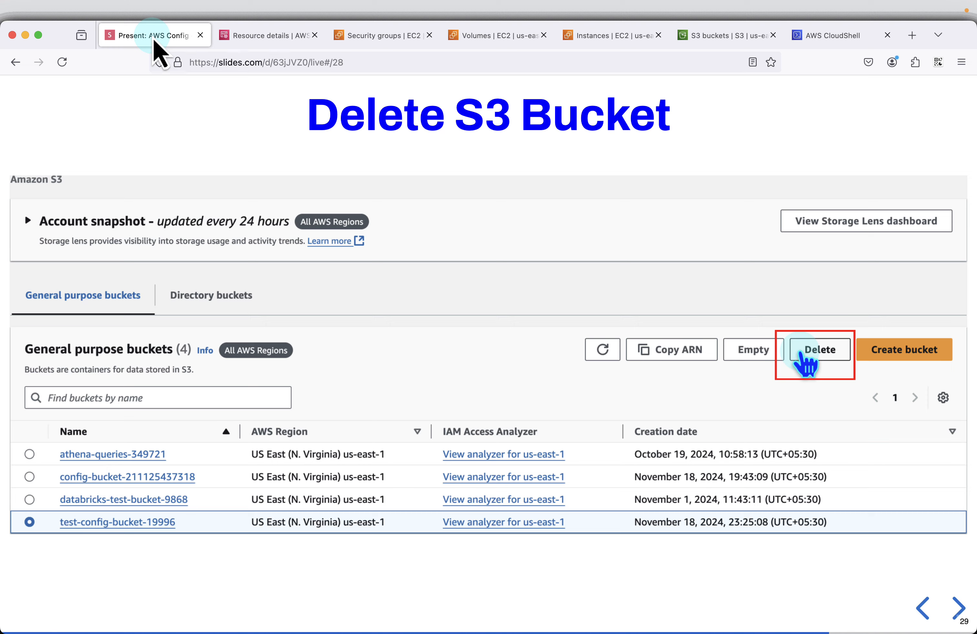
{"action": "key", "text": "Right"}
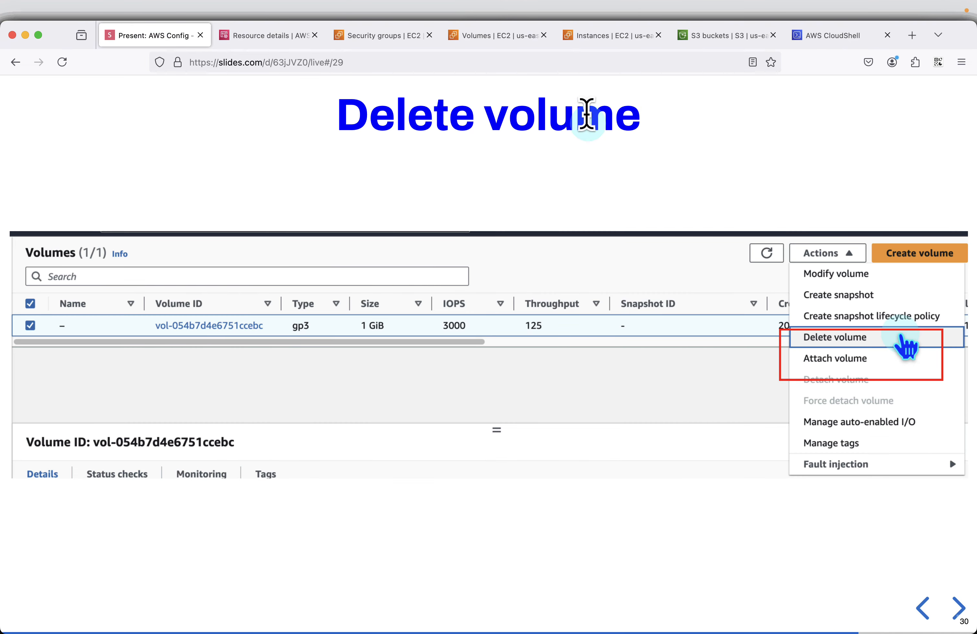
{"action": "left_click", "coordinate": [500, 38]}
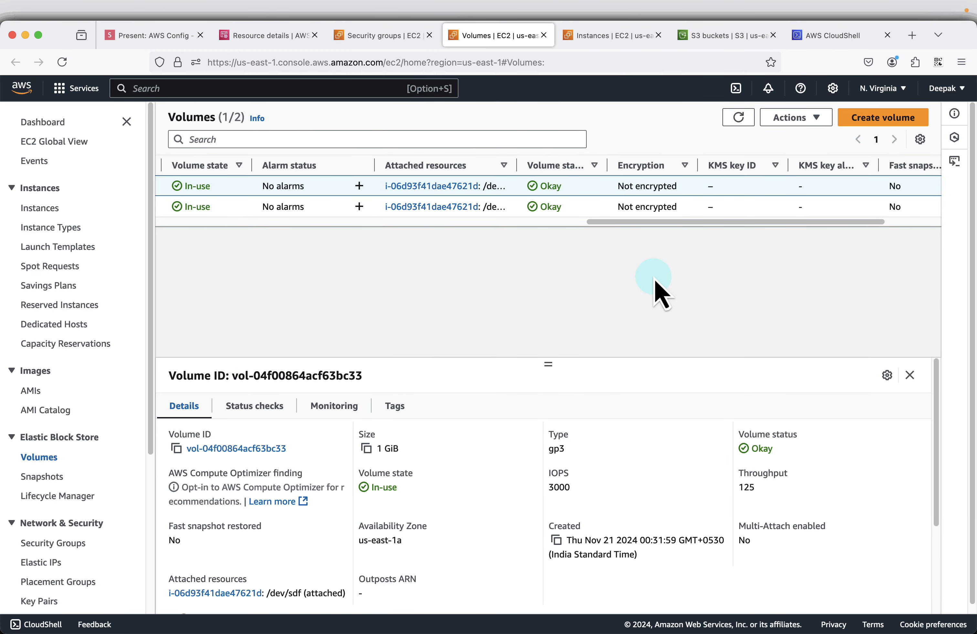
{"action": "left_click", "coordinate": [739, 118]}
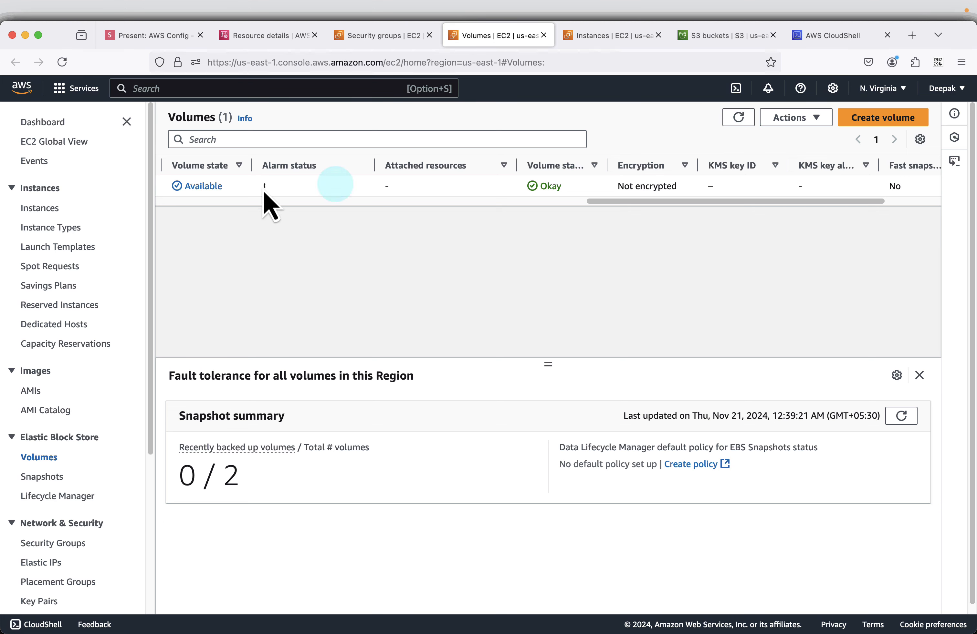
{"action": "left_click", "coordinate": [127, 122]}
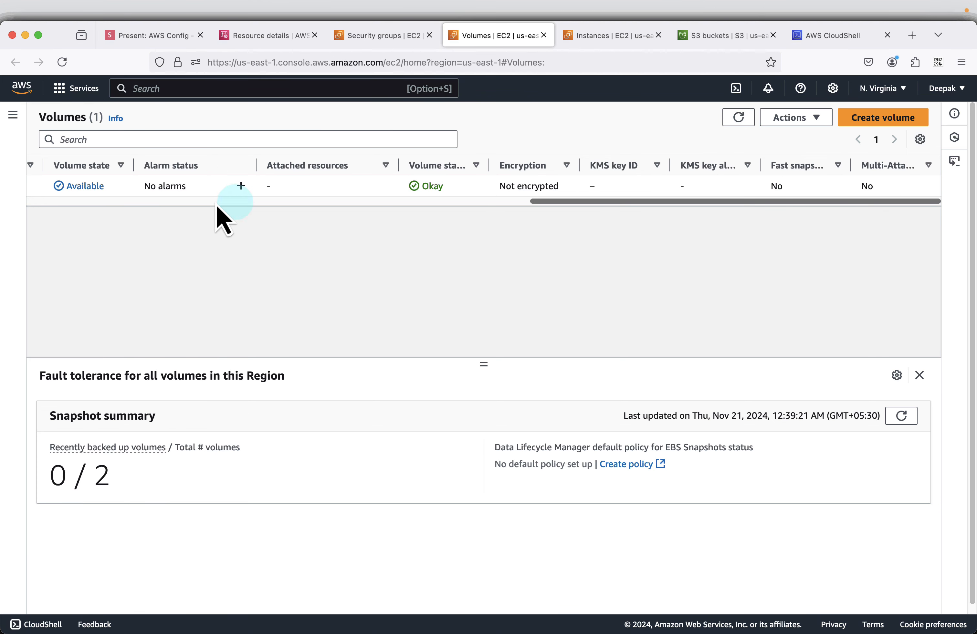
Step: Delete the 1 GiB gp3 volume, entering "delete" to confirm
{"action": "scroll", "coordinate": [401, 202], "scroll_direction": "left", "scroll_amount": 5}
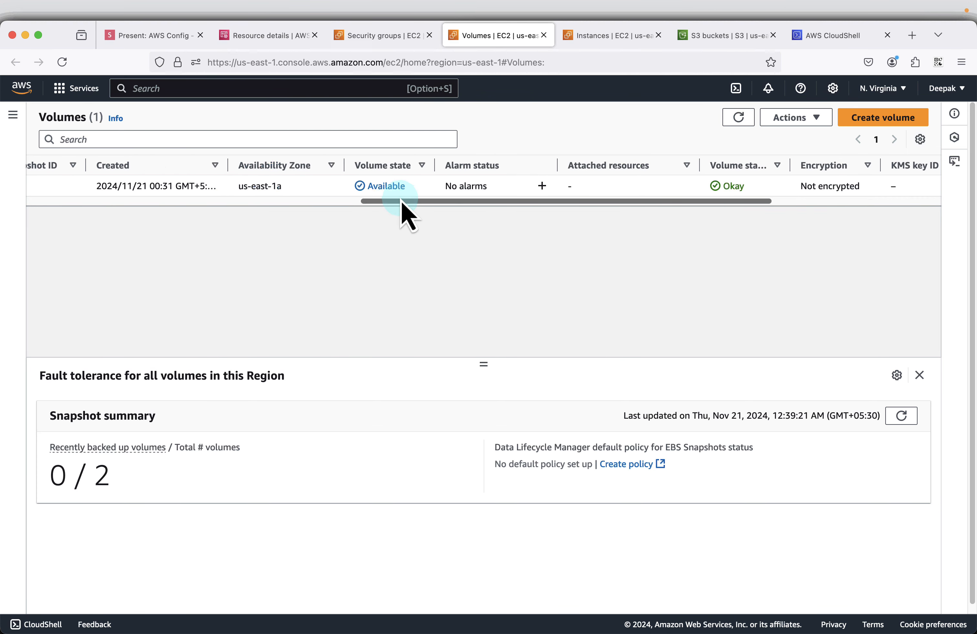
{"action": "scroll", "coordinate": [401, 202], "scroll_direction": "left", "scroll_amount": 10}
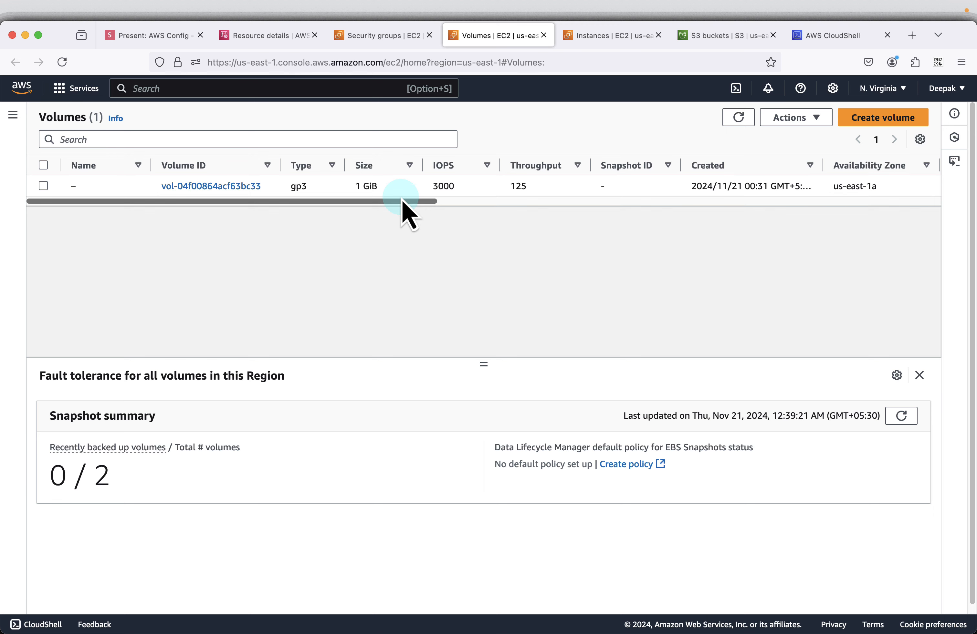
{"action": "left_click", "coordinate": [44, 186]}
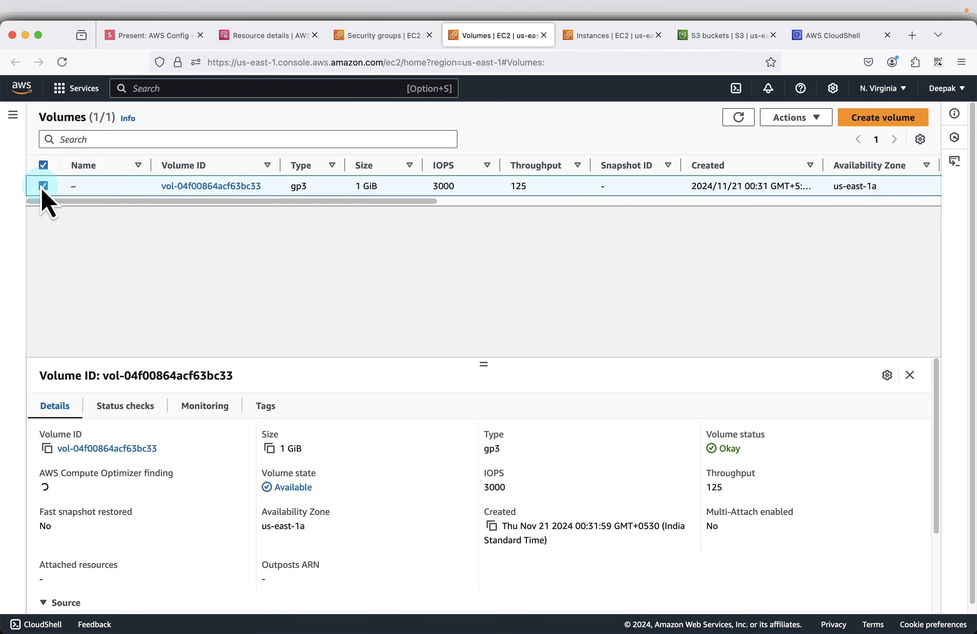
{"action": "left_click", "coordinate": [799, 120]}
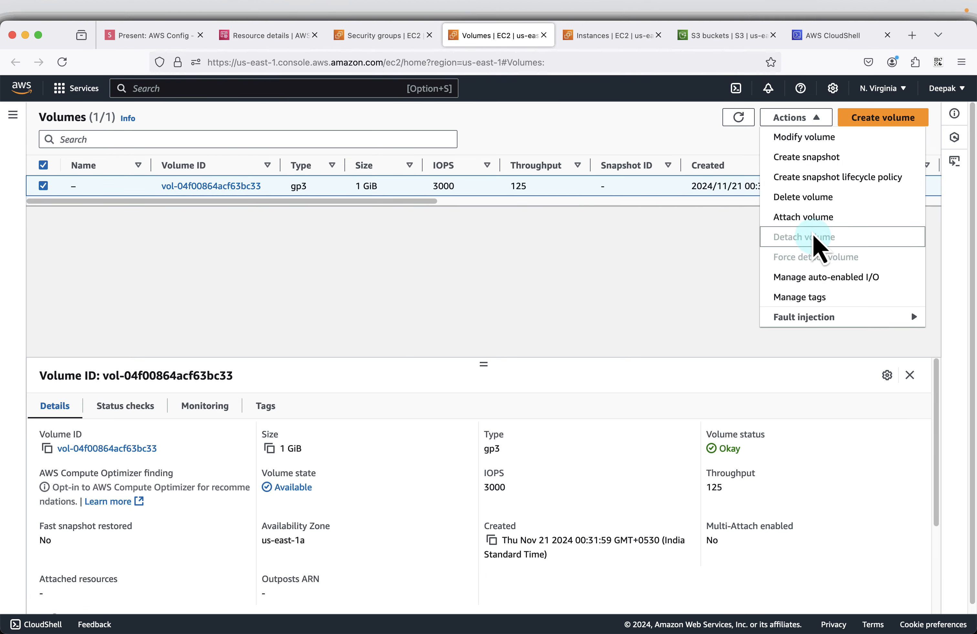
{"action": "left_click", "coordinate": [811, 197]}
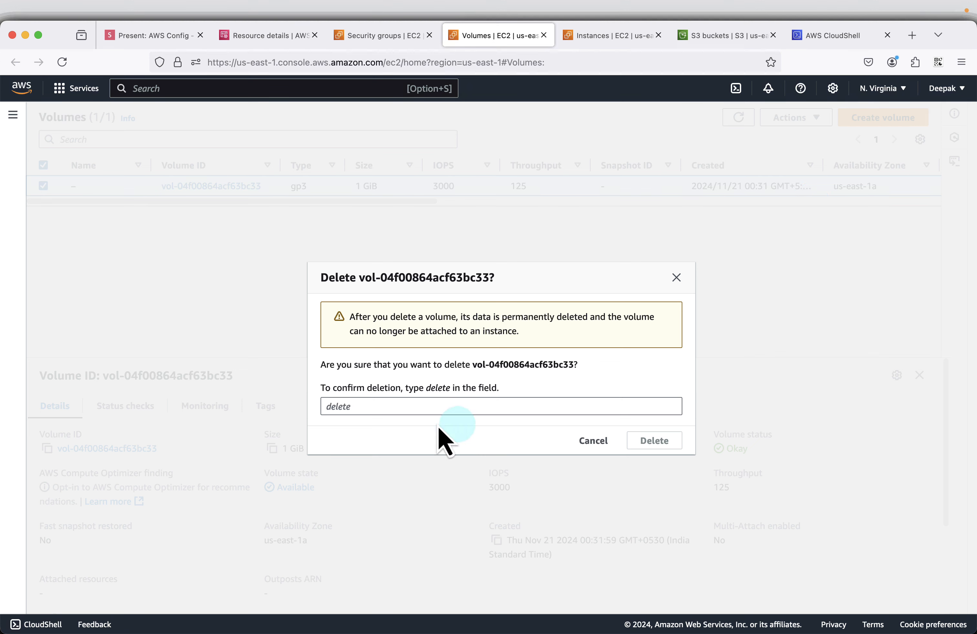
{"action": "left_click", "coordinate": [415, 402]}
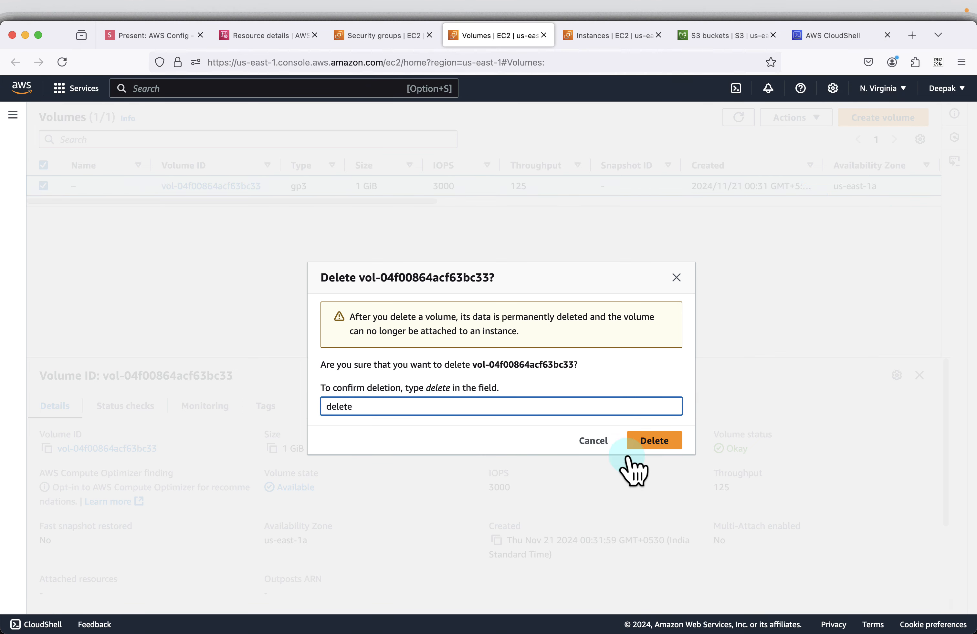
{"action": "left_click", "coordinate": [634, 448]}
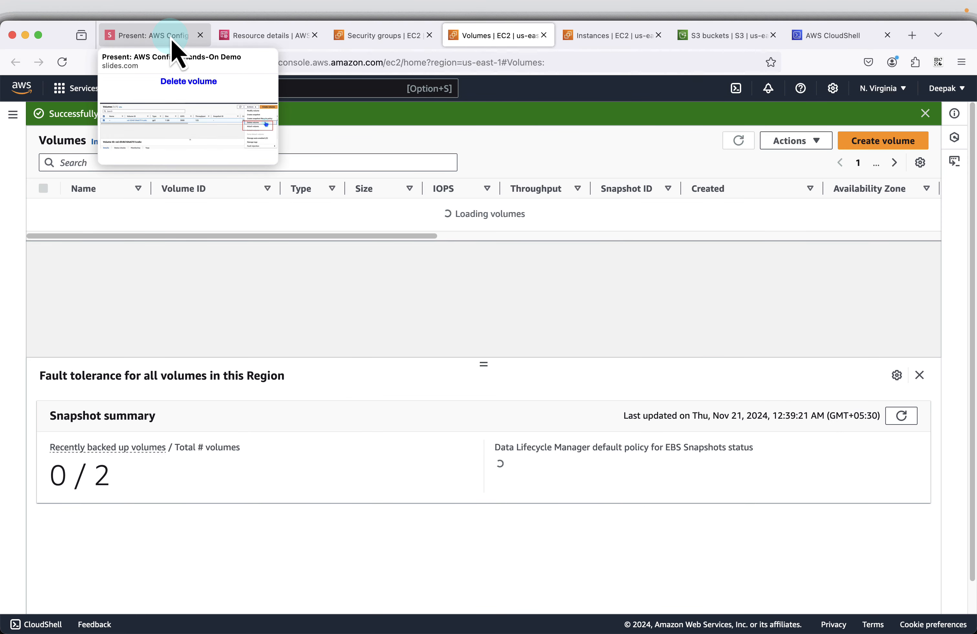
Step: Advance the slides.com presentation to the slide "Delete security group" and switch to the EC2 Security Groups page
{"action": "left_click", "coordinate": [145, 43]}
{"action": "left_click", "coordinate": [490, 383]}
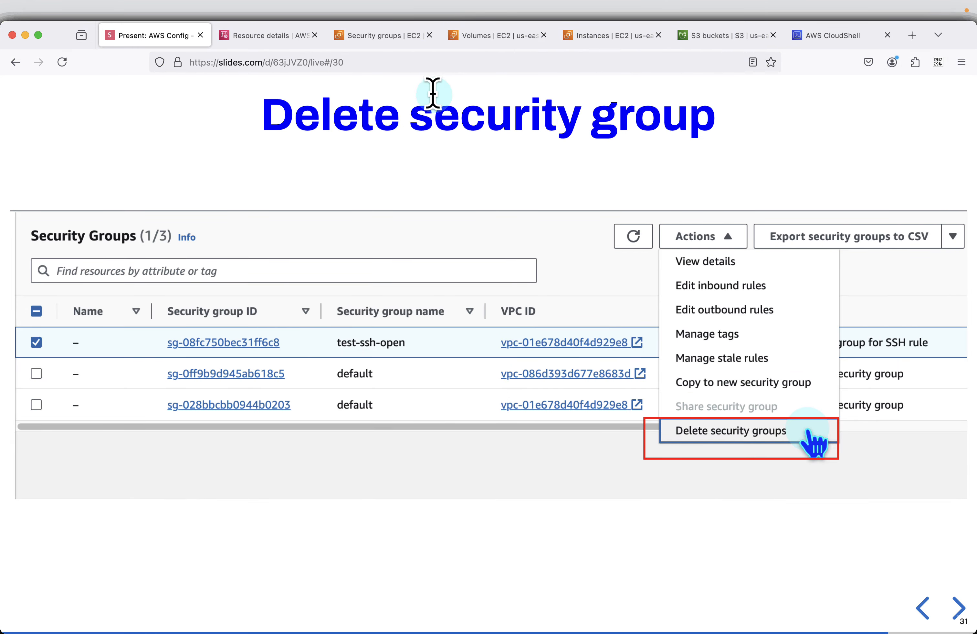
{"action": "left_click", "coordinate": [409, 38]}
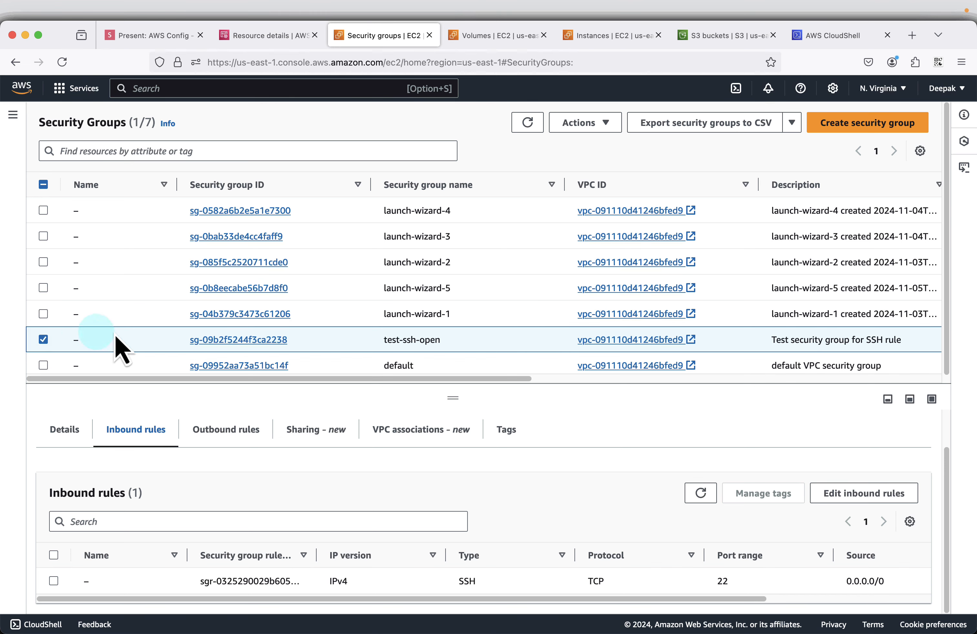
Step: Delete the test-ssh-open security group, confirm the deletion, and refresh the security group list
{"action": "left_click", "coordinate": [579, 123]}
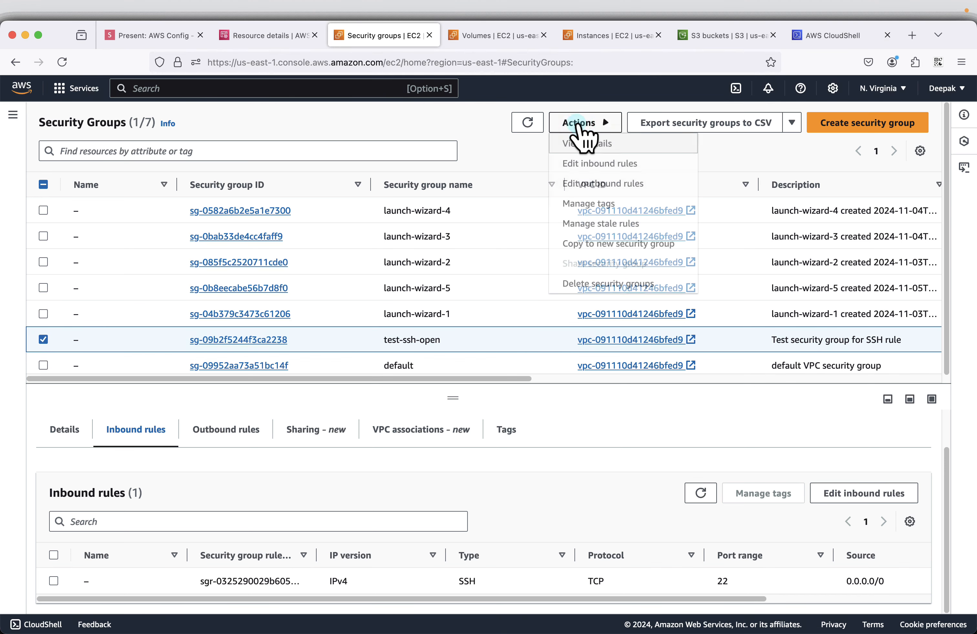
{"action": "left_click", "coordinate": [581, 285]}
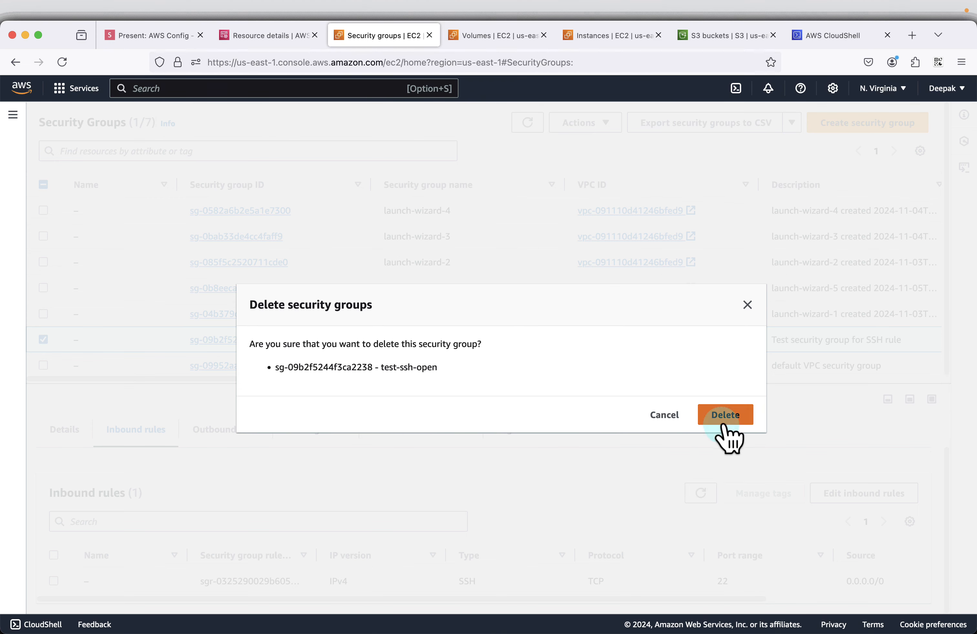
{"action": "left_click", "coordinate": [725, 406]}
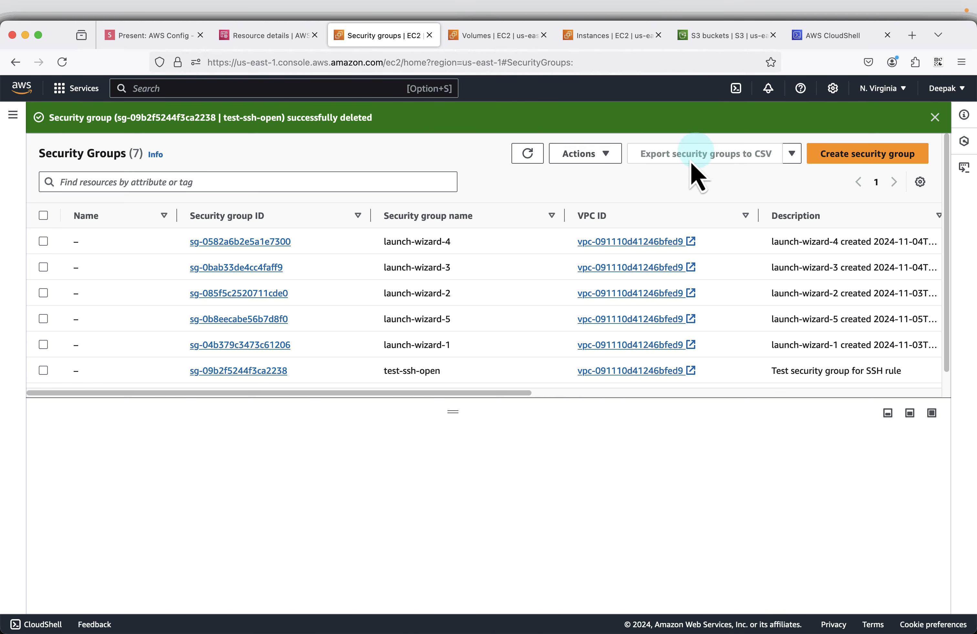
{"action": "left_click", "coordinate": [527, 153]}
Step: Advance the slides.com presentation to "Wait and Check for Compliance after fixing", then switch to AWS Config and open its main Rules page
{"action": "left_click", "coordinate": [181, 36]}
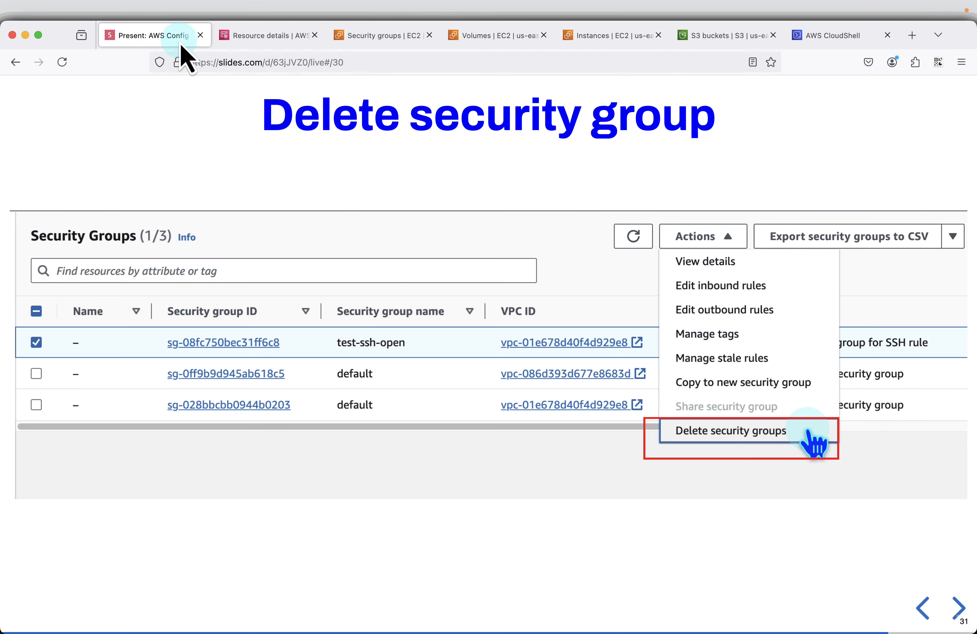
{"action": "key", "text": "Right"}
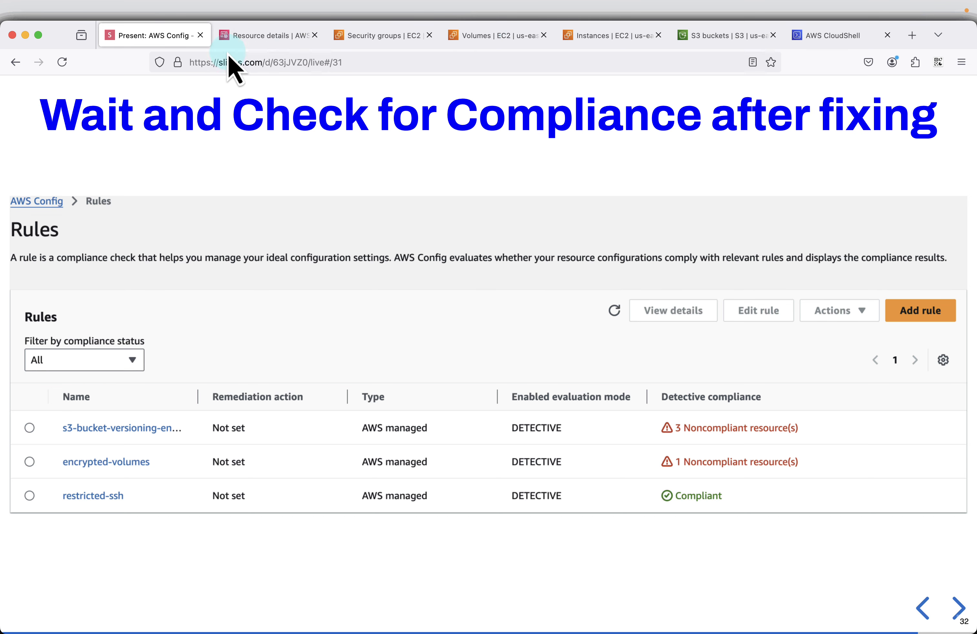
{"action": "left_click", "coordinate": [264, 42]}
{"action": "scroll", "coordinate": [577, 309], "scroll_direction": "down", "scroll_amount": 2}
{"action": "left_click", "coordinate": [789, 396]}
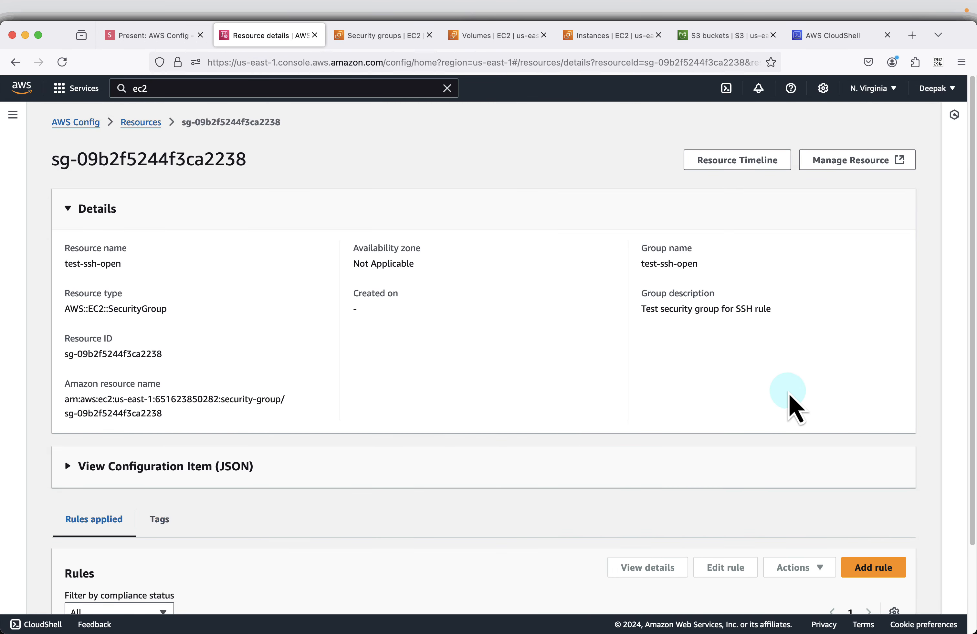
{"action": "left_click", "coordinate": [16, 137]}
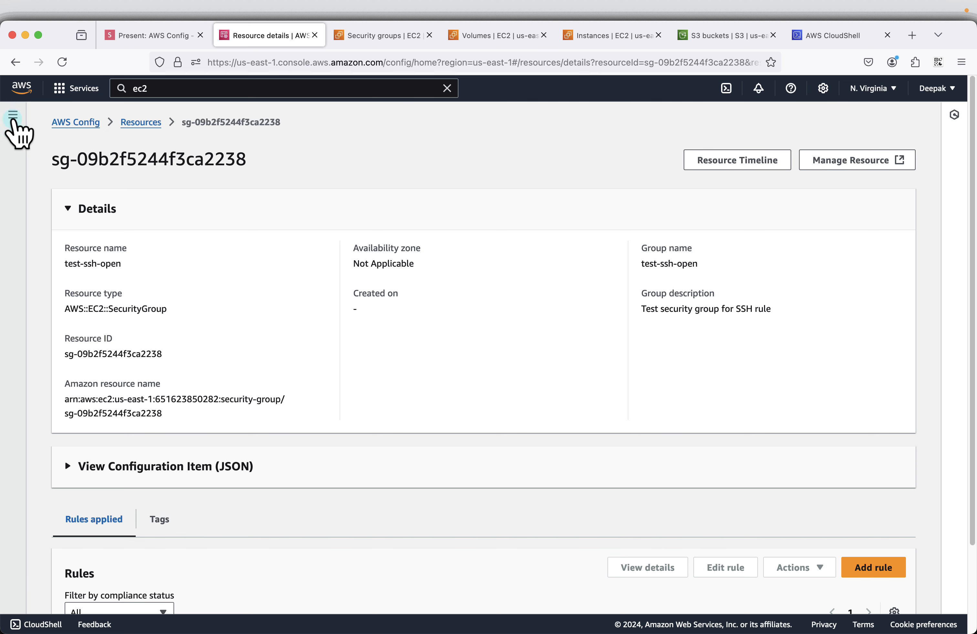
{"action": "left_click", "coordinate": [27, 202]}
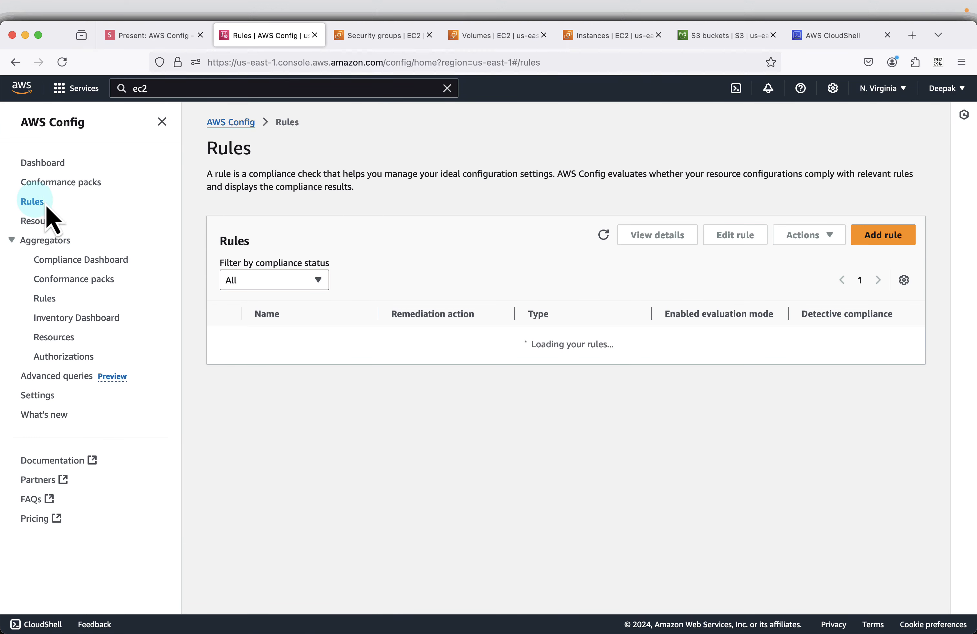
{"action": "left_click", "coordinate": [161, 122]}
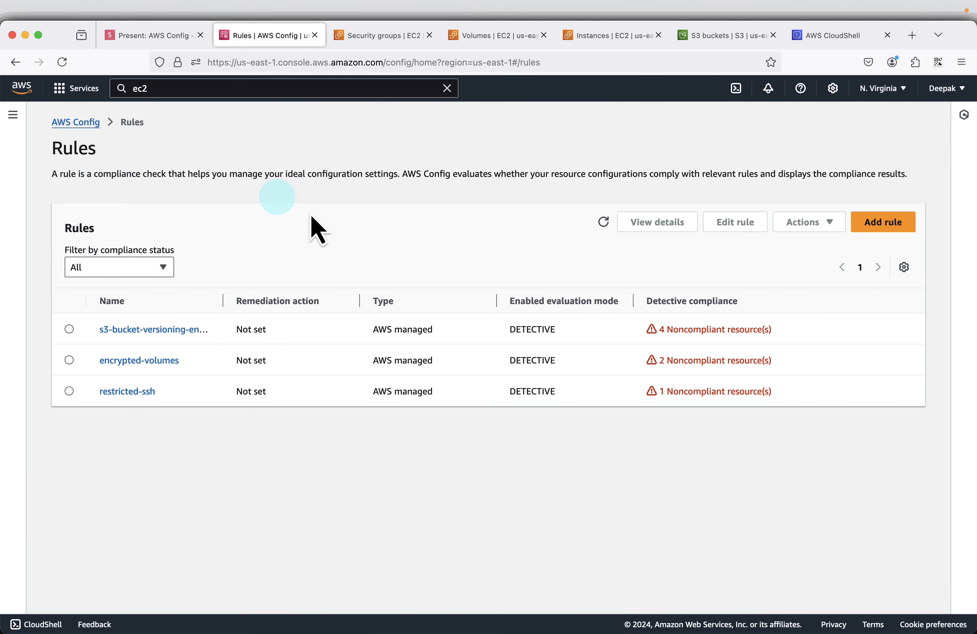
Step: Re-evaluate the encrypted-volumes rule
{"action": "left_click", "coordinate": [69, 360]}
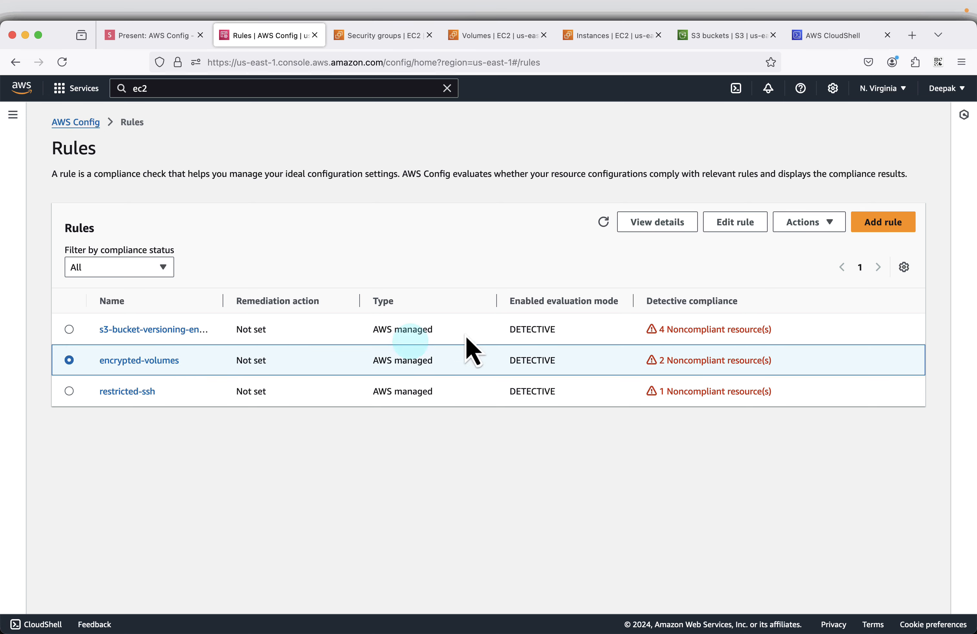
{"action": "left_click", "coordinate": [828, 225]}
{"action": "left_click", "coordinate": [820, 263]}
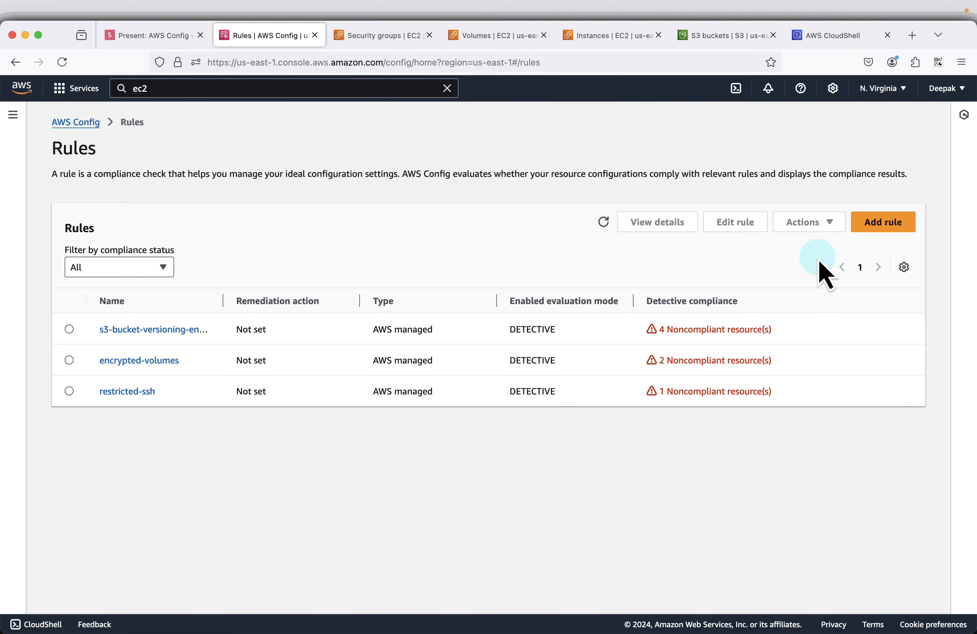
Step: Re-evaluate the restricted-ssh rule and refresh the rules list
{"action": "left_click", "coordinate": [69, 391]}
{"action": "left_click", "coordinate": [813, 226]}
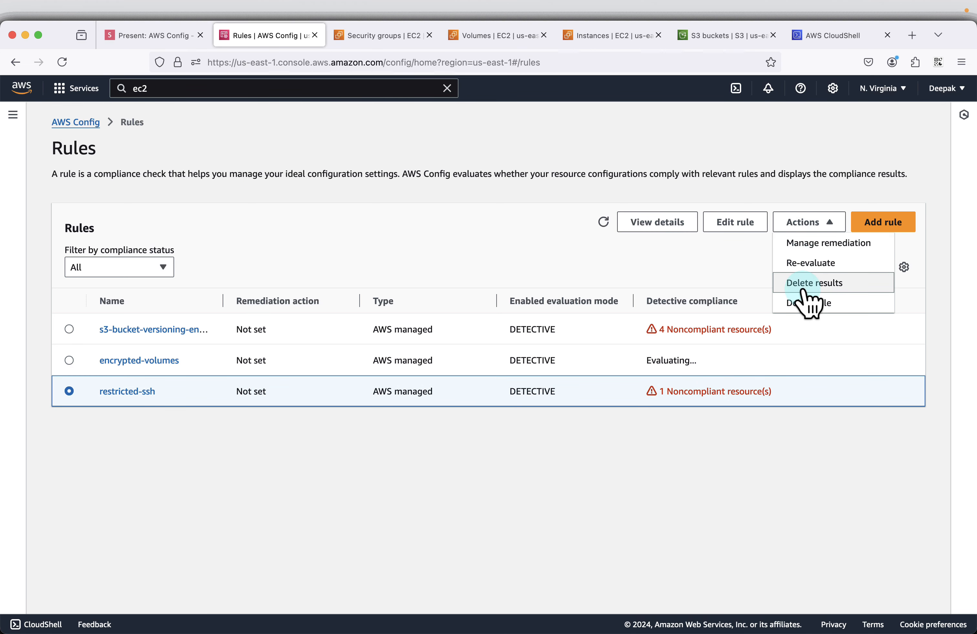
{"action": "left_click", "coordinate": [811, 265]}
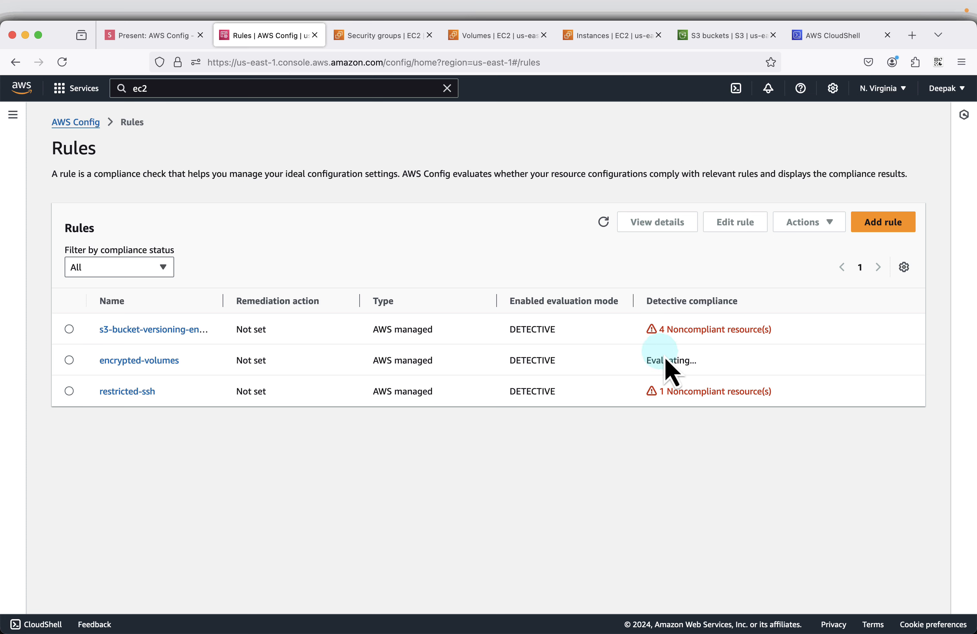
{"action": "left_click", "coordinate": [604, 222]}
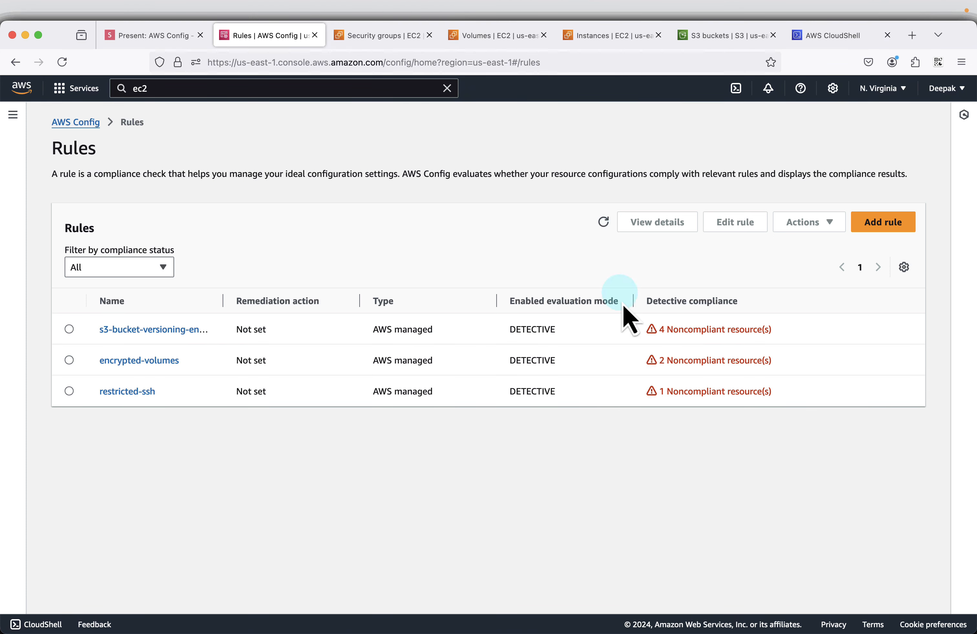
Step: Re-evaluate the restricted-ssh rule two more times, and refresh the rules list to check its compliance status
{"action": "left_click", "coordinate": [69, 392]}
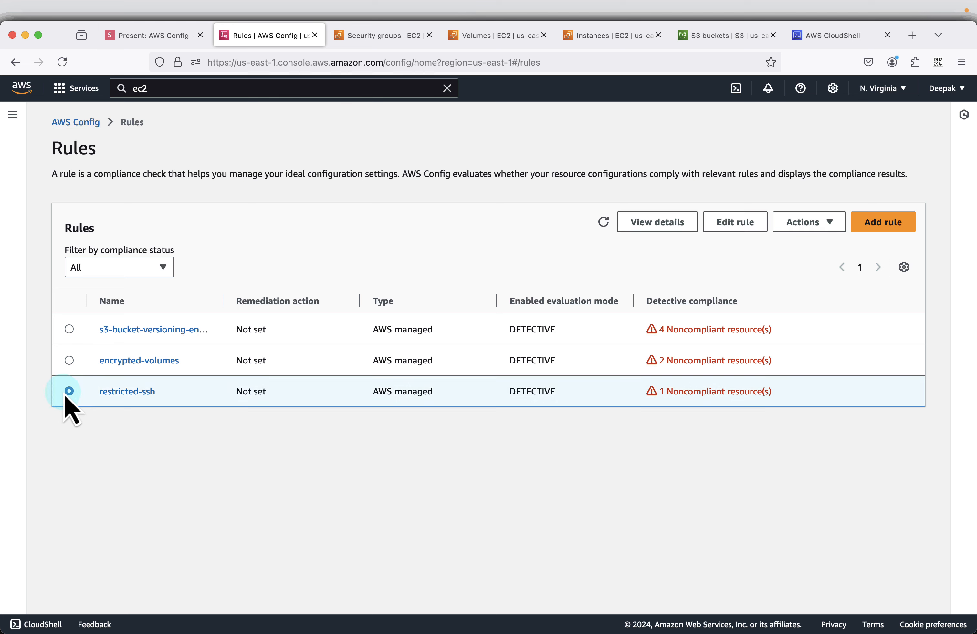
{"action": "left_click", "coordinate": [832, 223]}
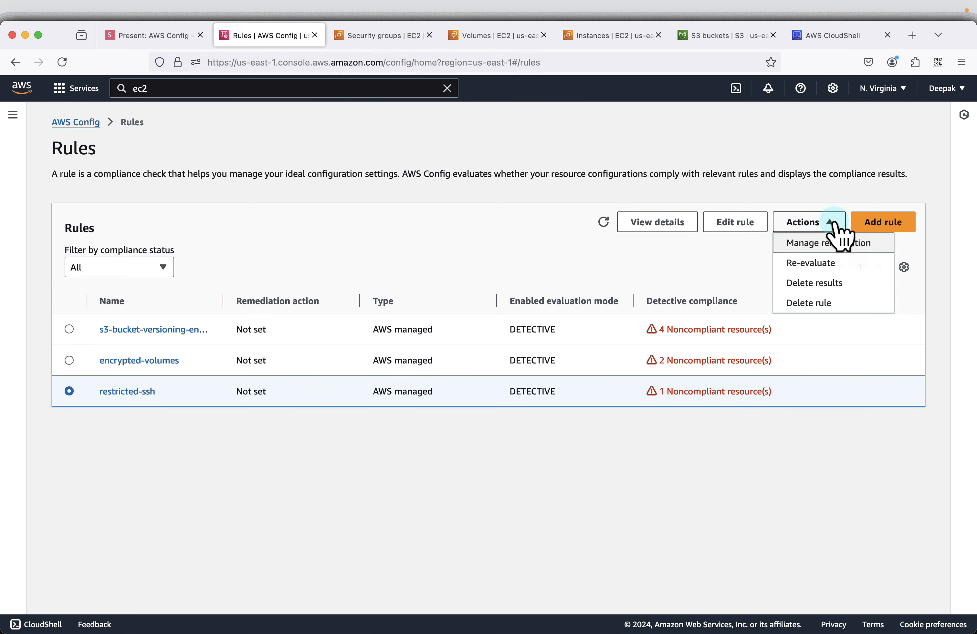
{"action": "left_click", "coordinate": [810, 264]}
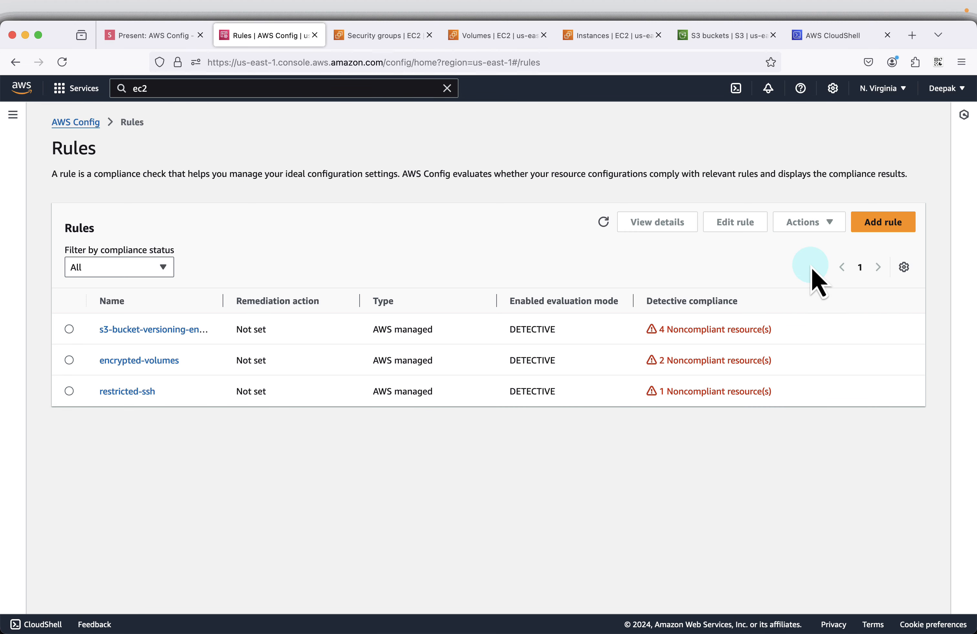
{"action": "left_click", "coordinate": [69, 391]}
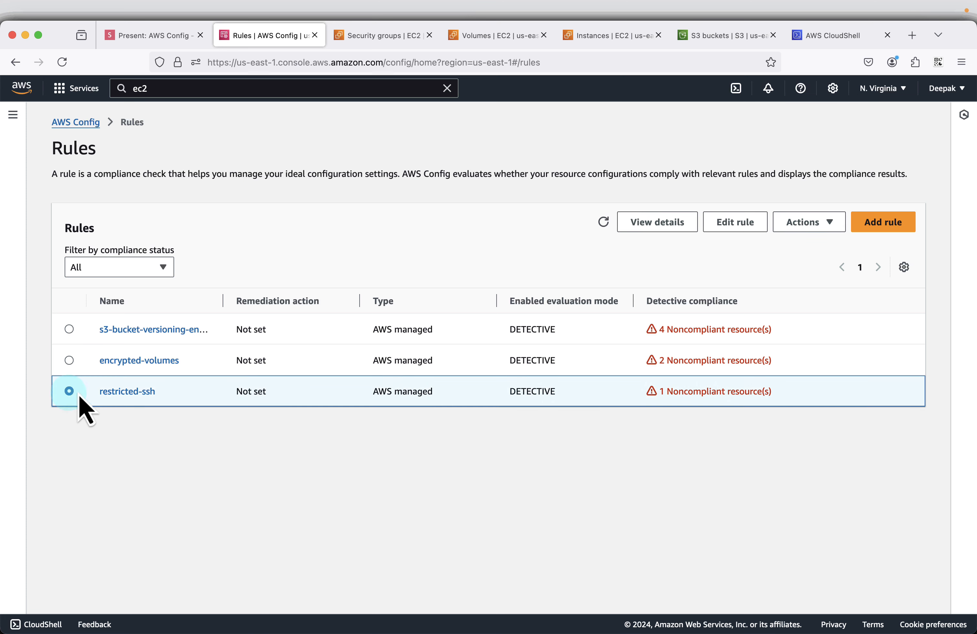
{"action": "left_click", "coordinate": [808, 223]}
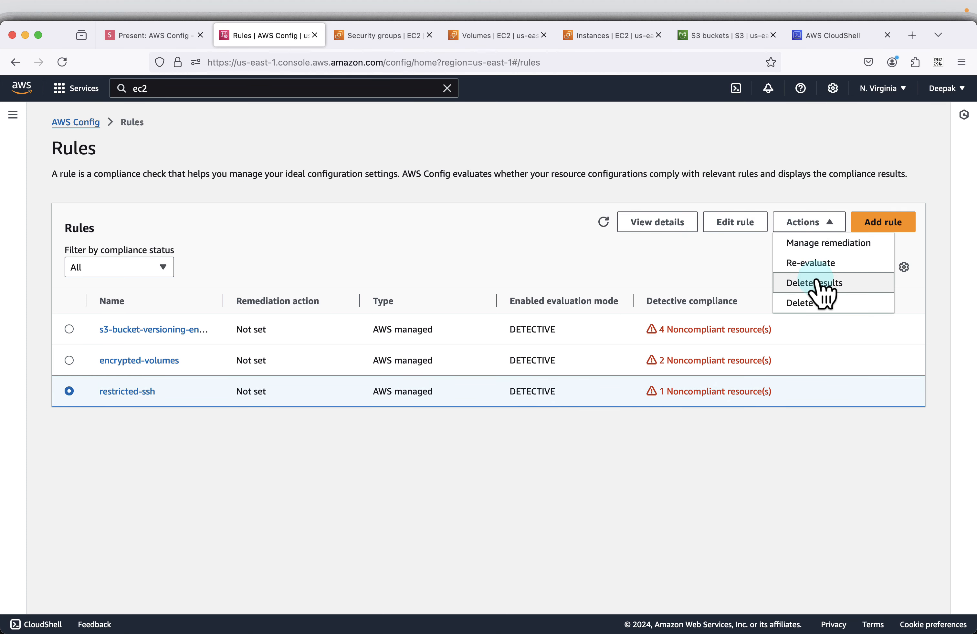
{"action": "left_click", "coordinate": [809, 264]}
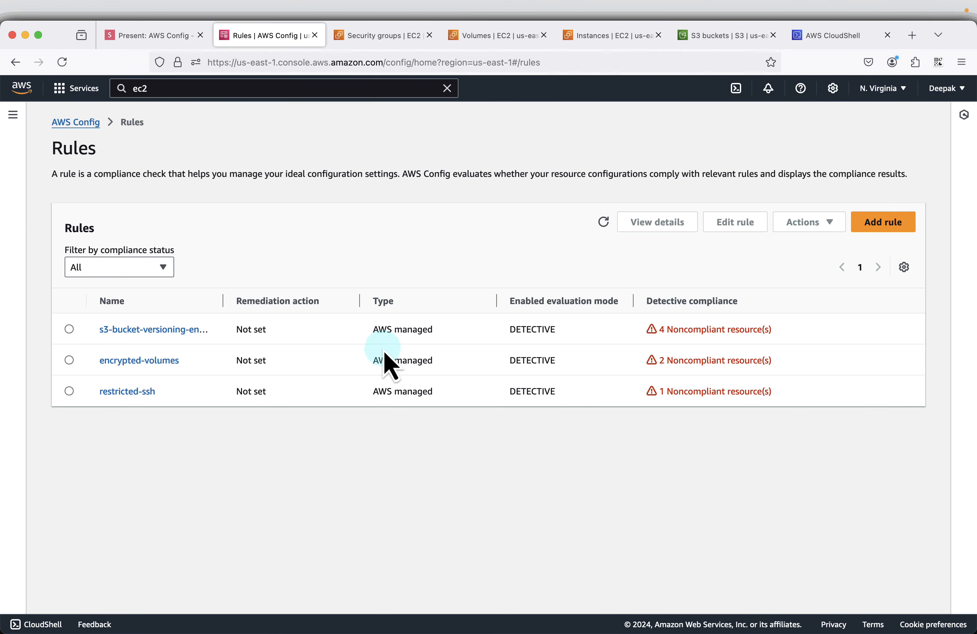
{"action": "left_click", "coordinate": [604, 222]}
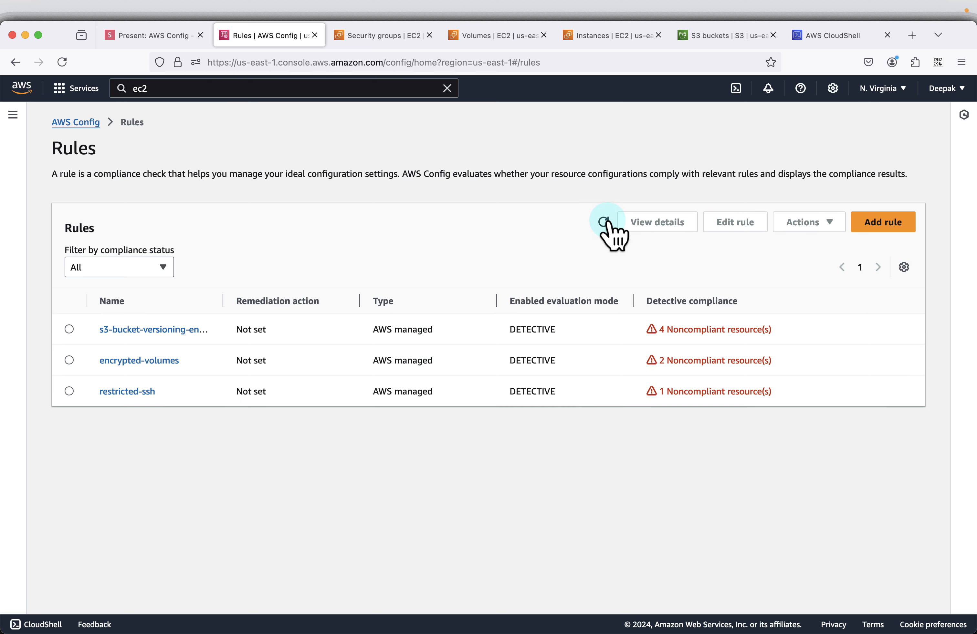
Step: Run another re-evaluation of the encrypted-volumes rule
{"action": "left_click", "coordinate": [70, 360]}
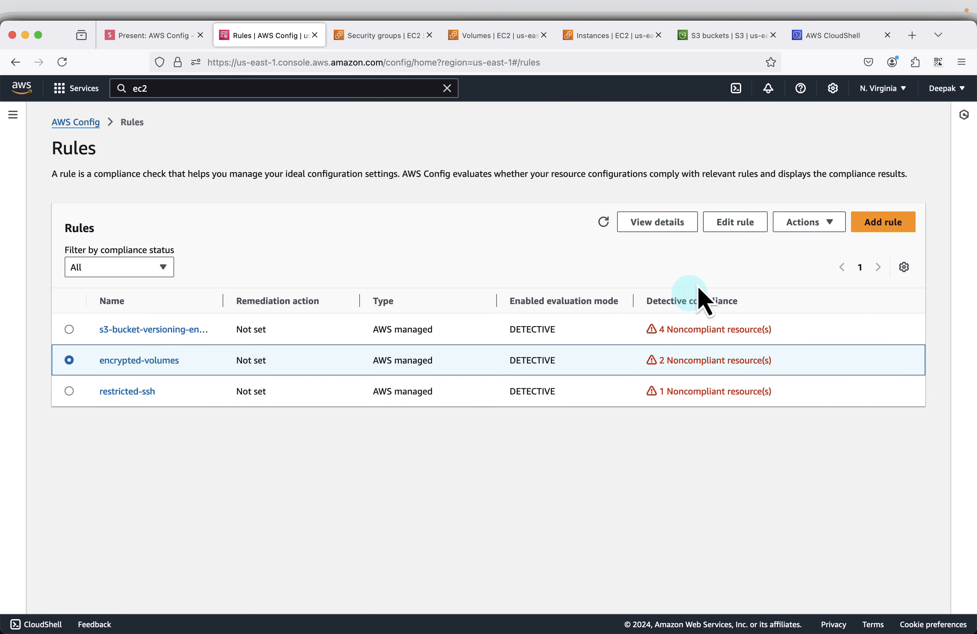
{"action": "left_click", "coordinate": [818, 224]}
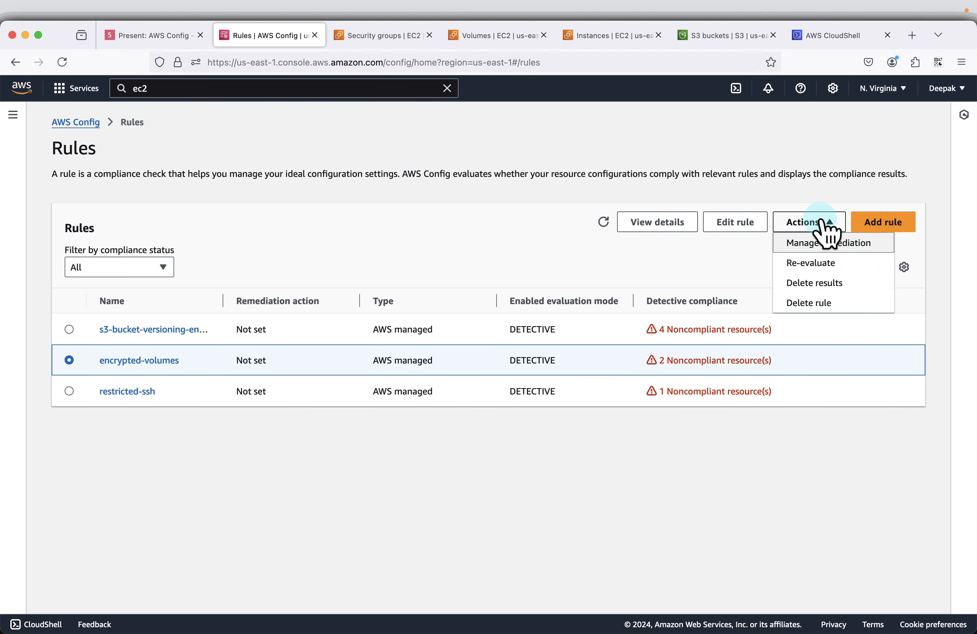
{"action": "left_click", "coordinate": [809, 264]}
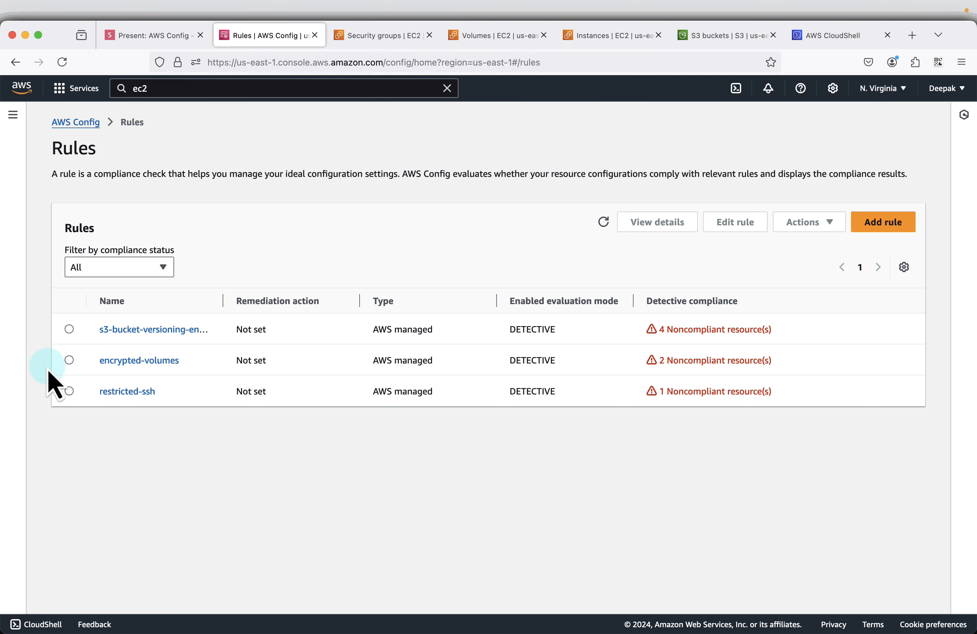
Step: Re-evaluate the restricted-ssh rule once more and refresh the rules list to check the compliance of all three rules
{"action": "left_click", "coordinate": [69, 392]}
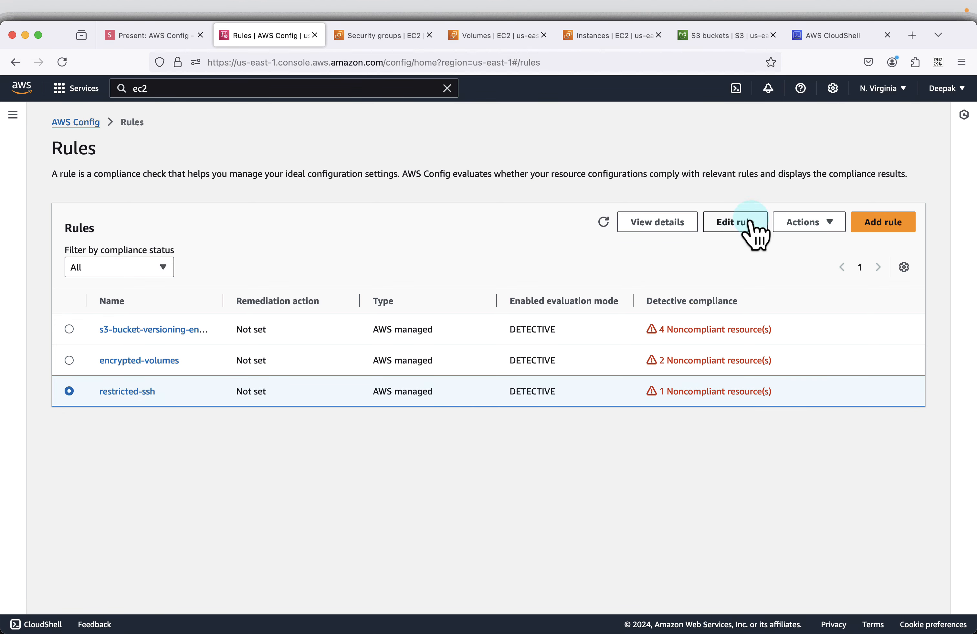
{"action": "left_click", "coordinate": [826, 226]}
{"action": "left_click", "coordinate": [818, 259]}
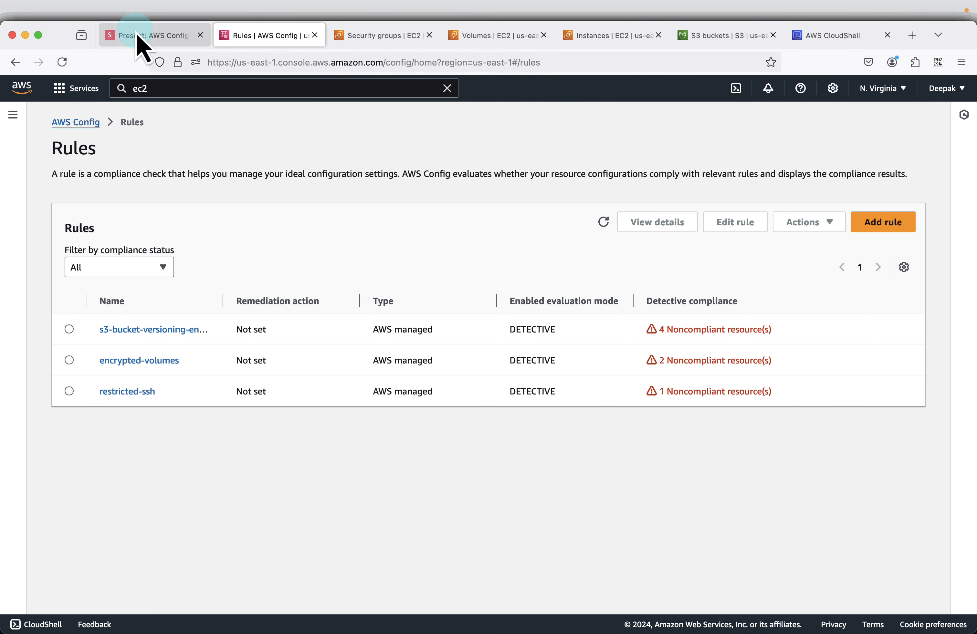
{"action": "left_click", "coordinate": [600, 224]}
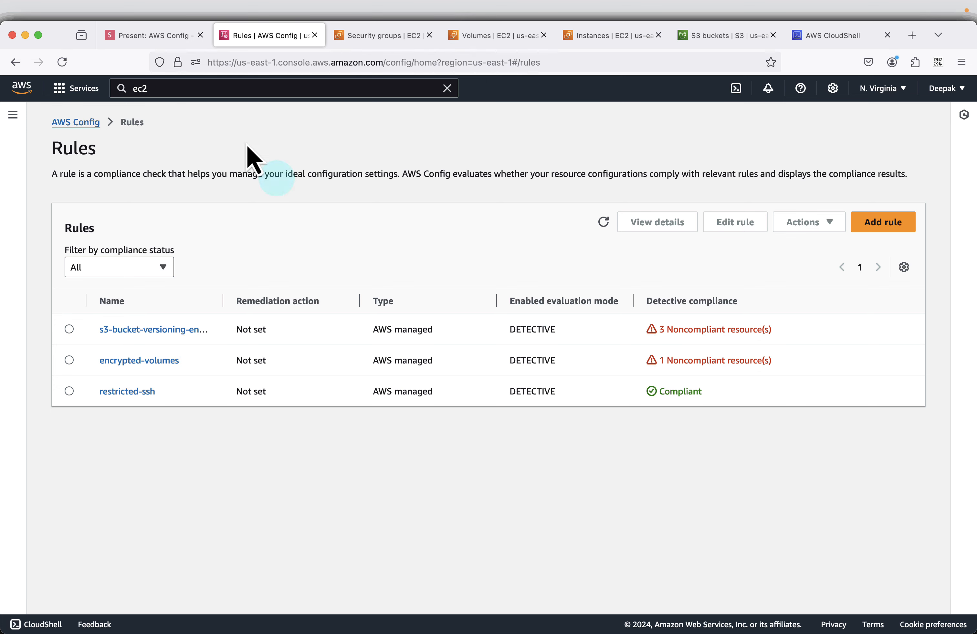
Step: Switch to the slides.com presentation and advance it to the slide "Some Rules can take time - upto 1 day"
{"action": "left_click", "coordinate": [158, 36]}
{"action": "key", "text": "Right"}
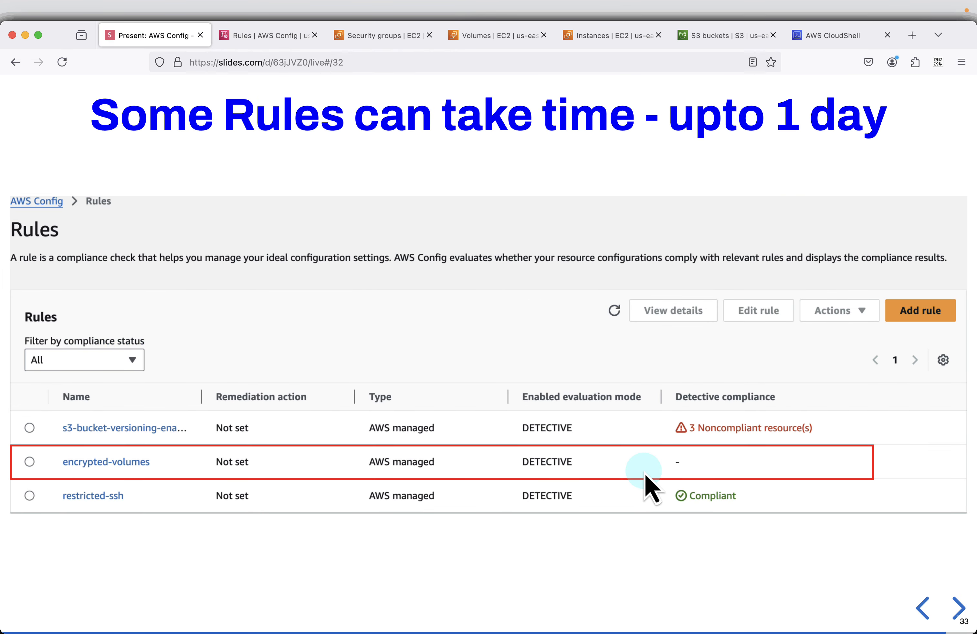